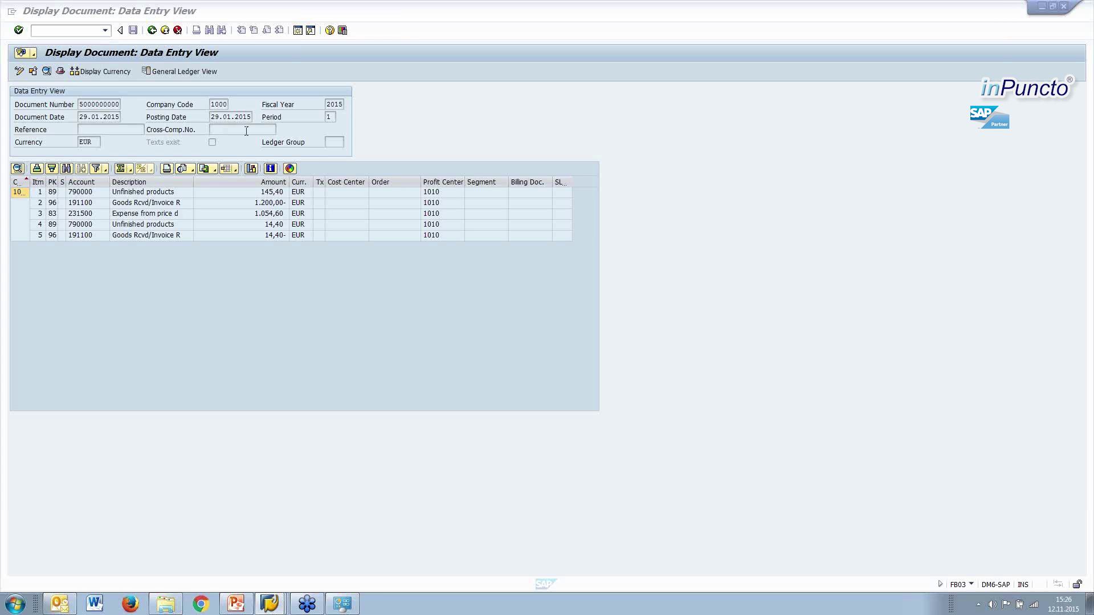
click(34, 54)
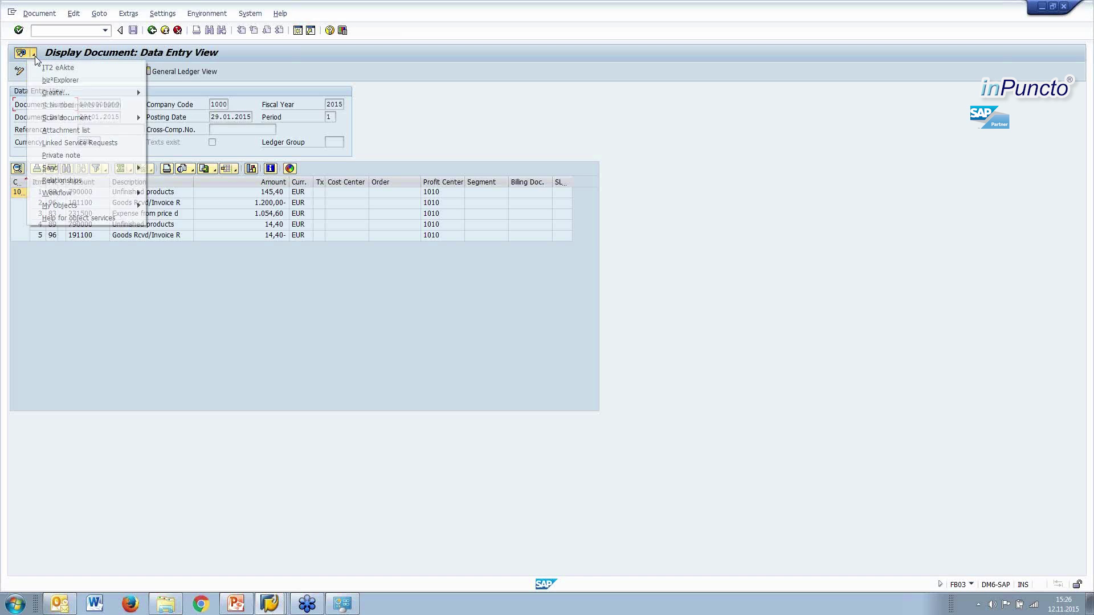
click(63, 130)
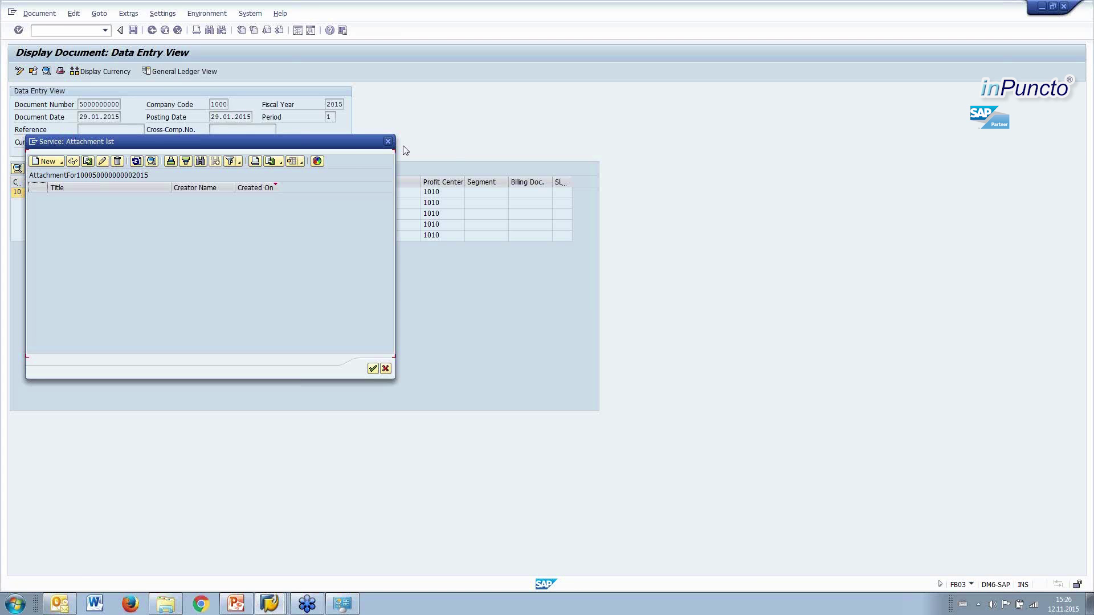
click(387, 142)
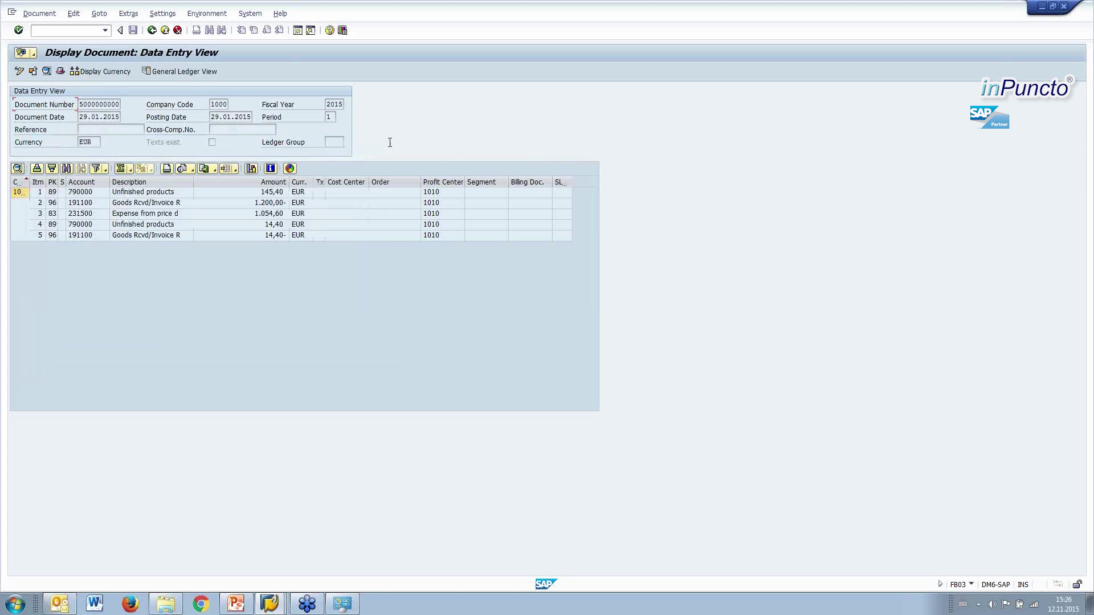
Bring up the Scan document options (invoice/credit memo without verification, incoming payment) under Services for Object
click(33, 56)
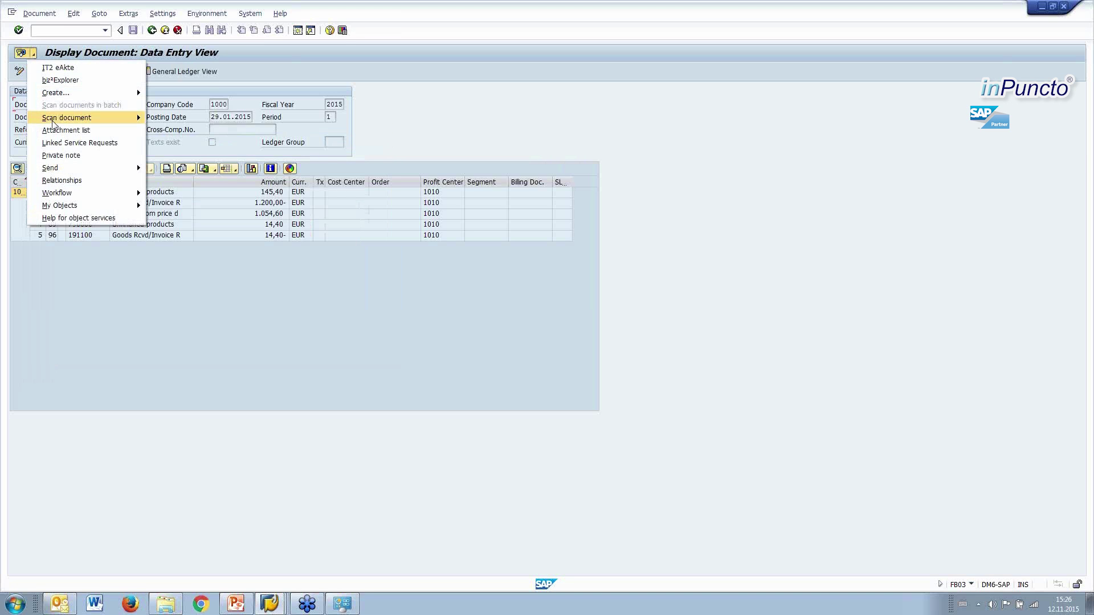
mouse_move(52, 120)
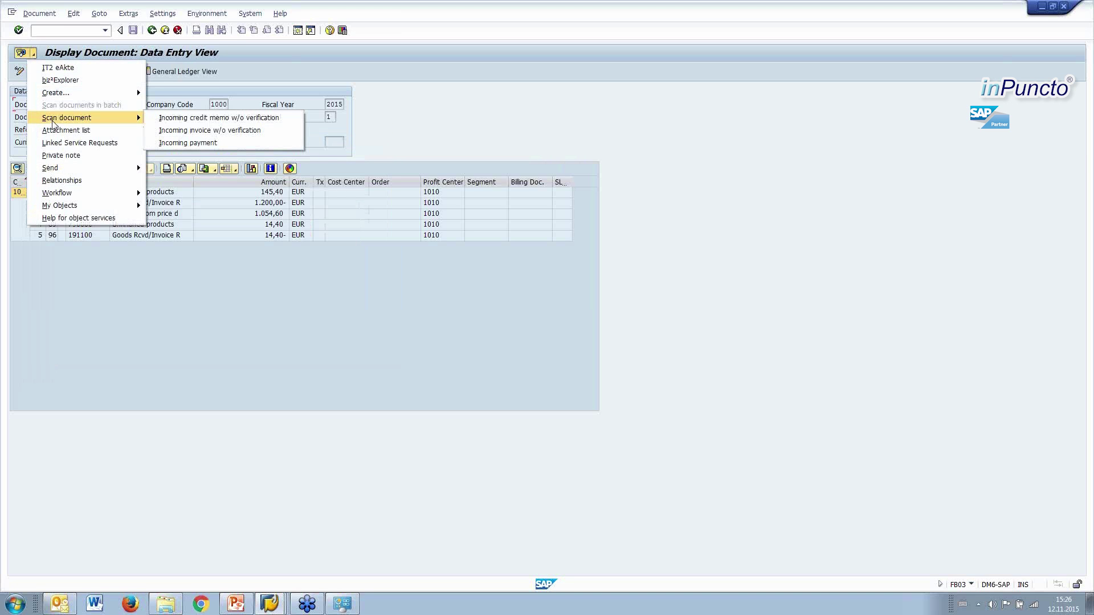
Scan a page as an Incoming payment, rotate it +90° and store it with the document
click(173, 145)
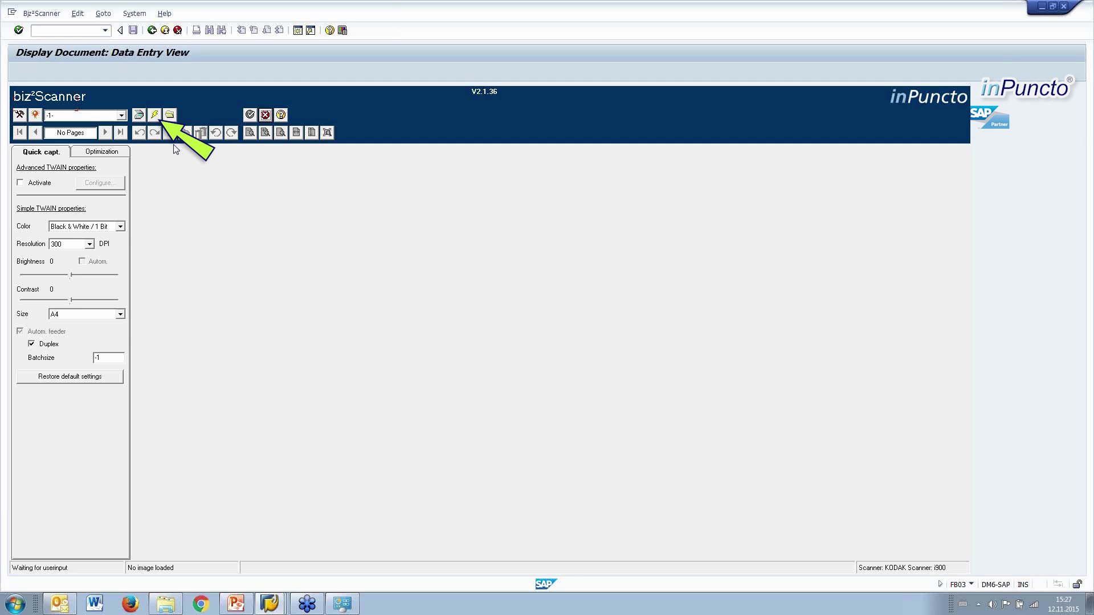
click(153, 115)
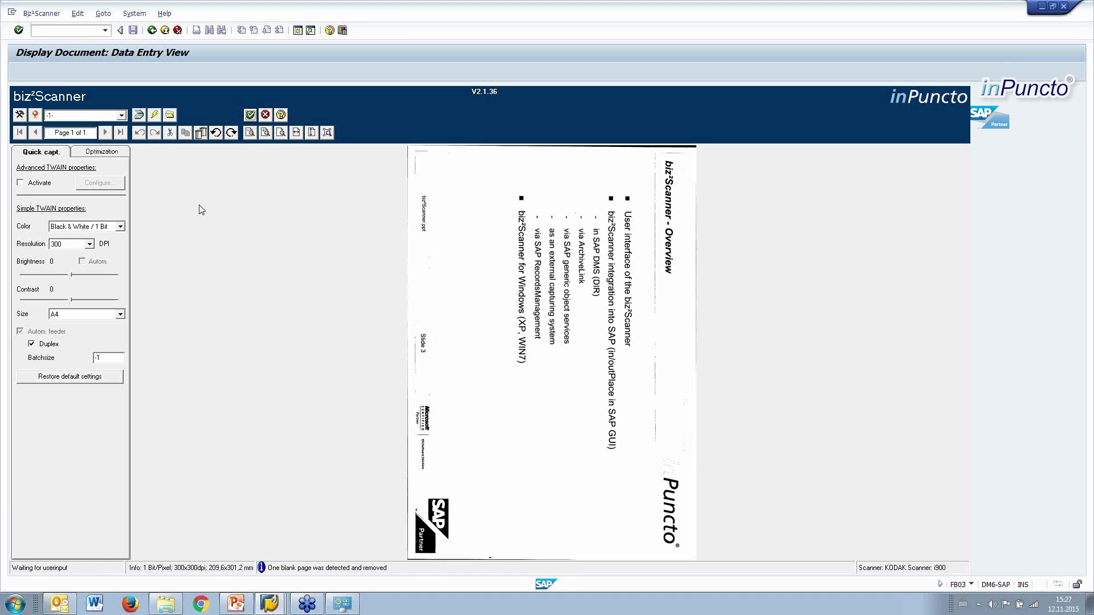
click(231, 133)
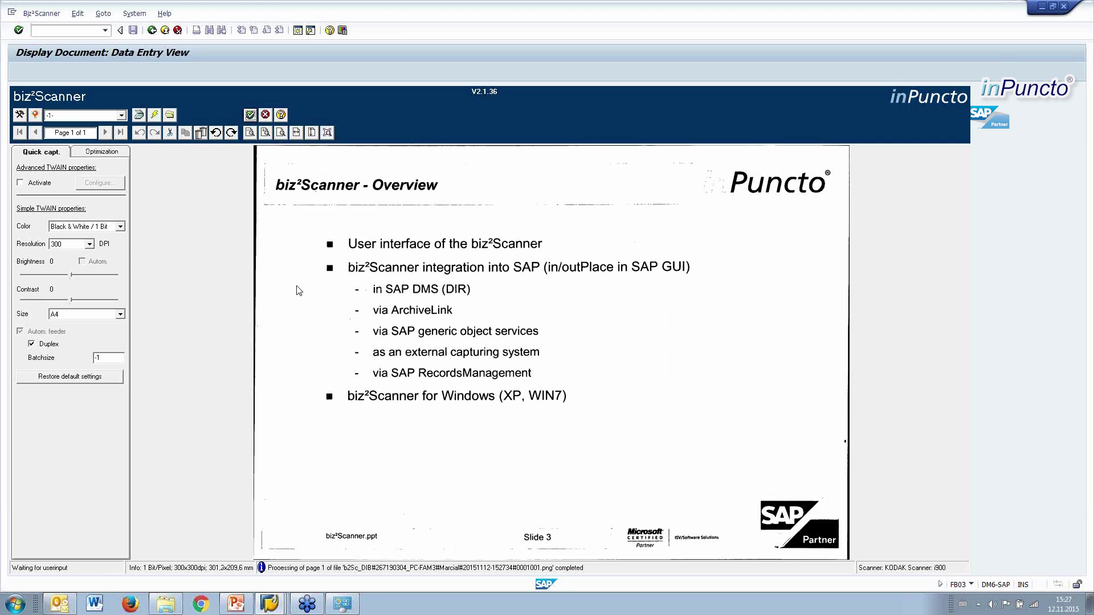
key(ctrl+s)
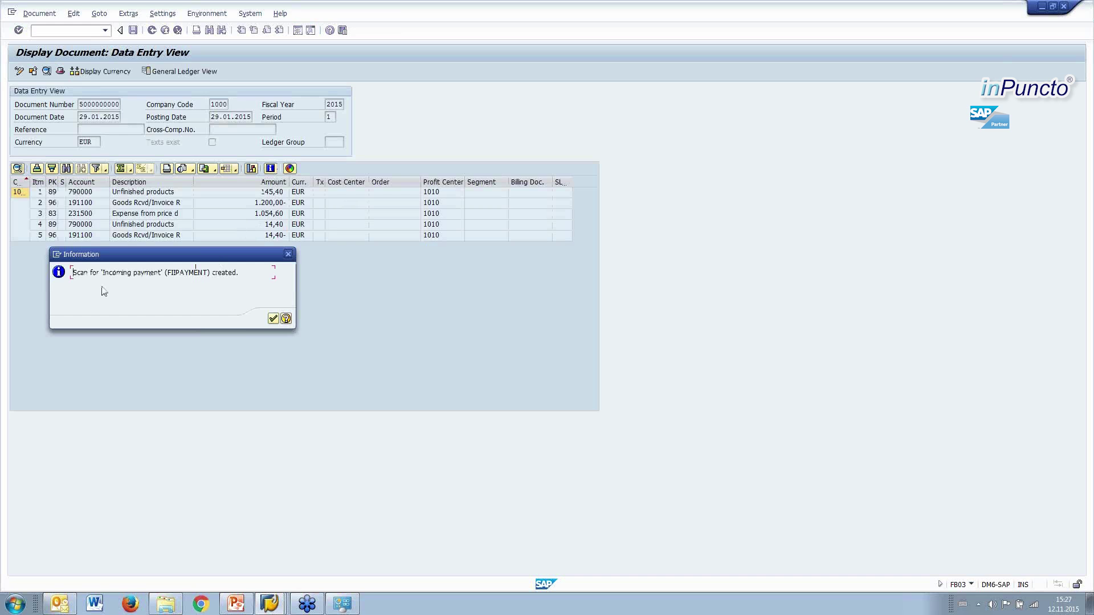
Acknowledge the scan confirmation and select the 'Incoming payment' entry in the attachment list
click(273, 320)
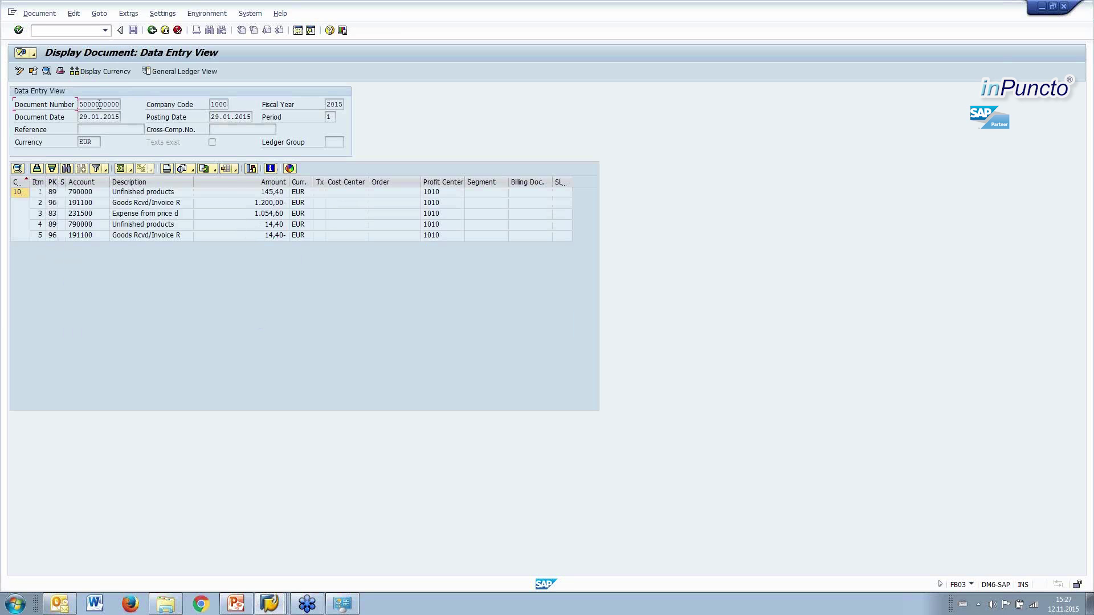
click(33, 53)
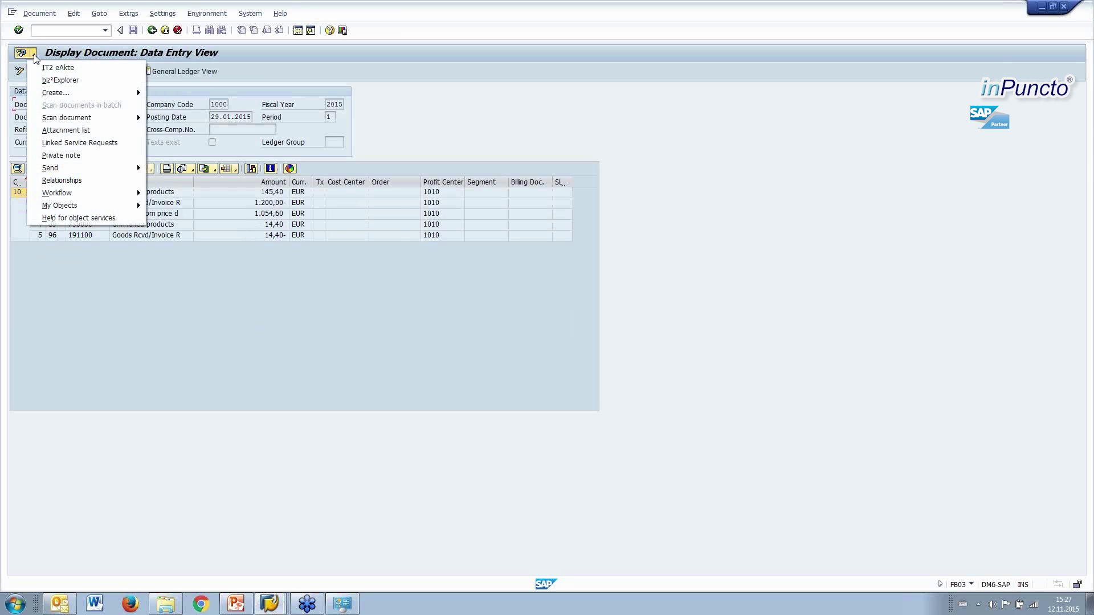
click(60, 131)
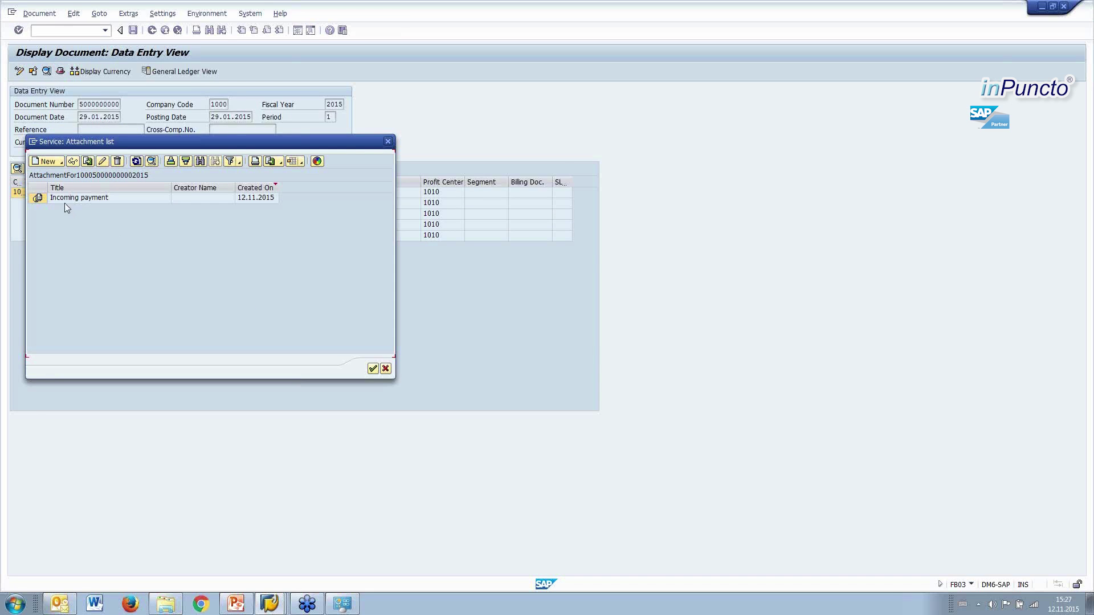
click(64, 202)
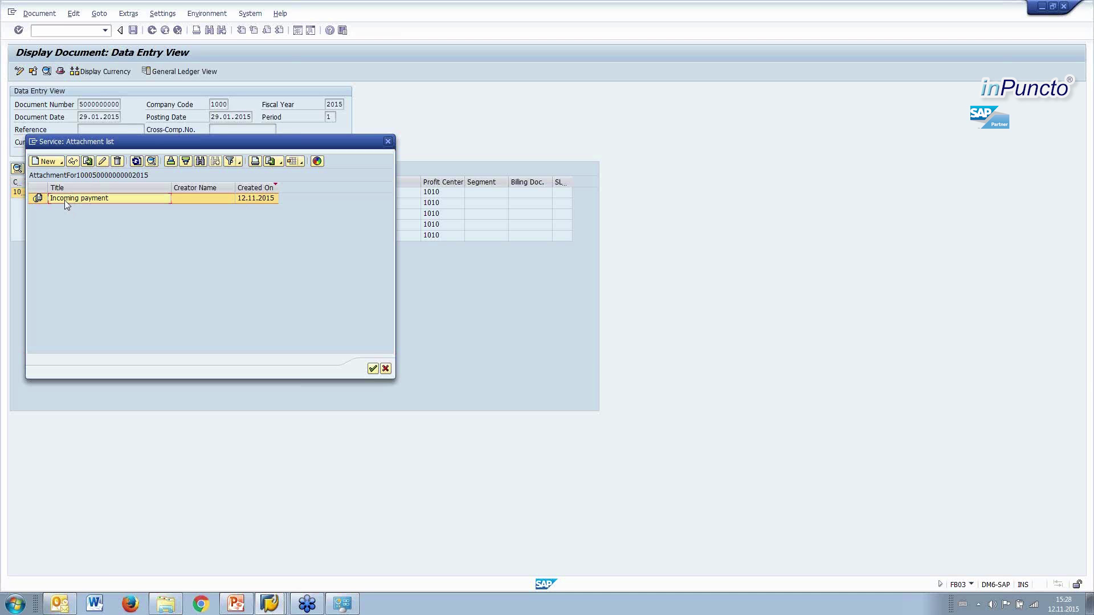
double_click(65, 202)
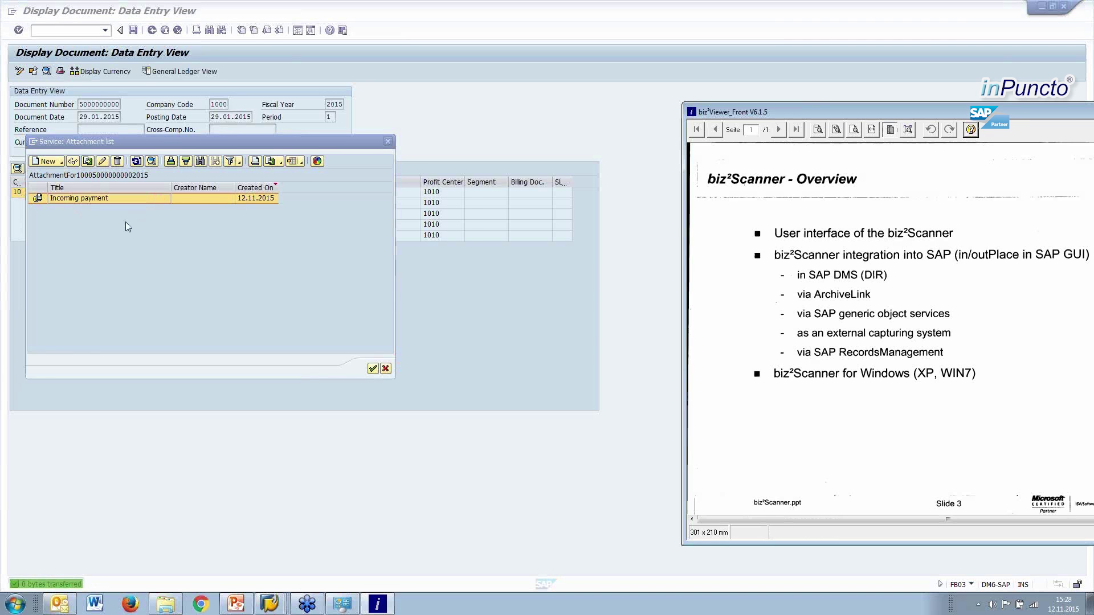
drag(826, 118, 551, 77)
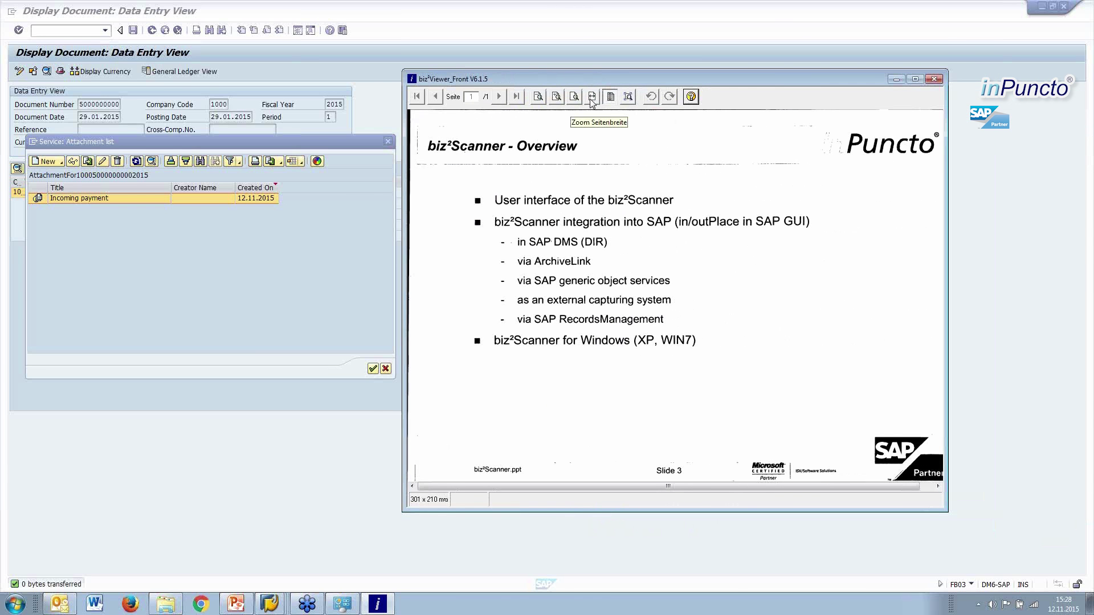
drag(800, 81, 769, 87)
click(790, 85)
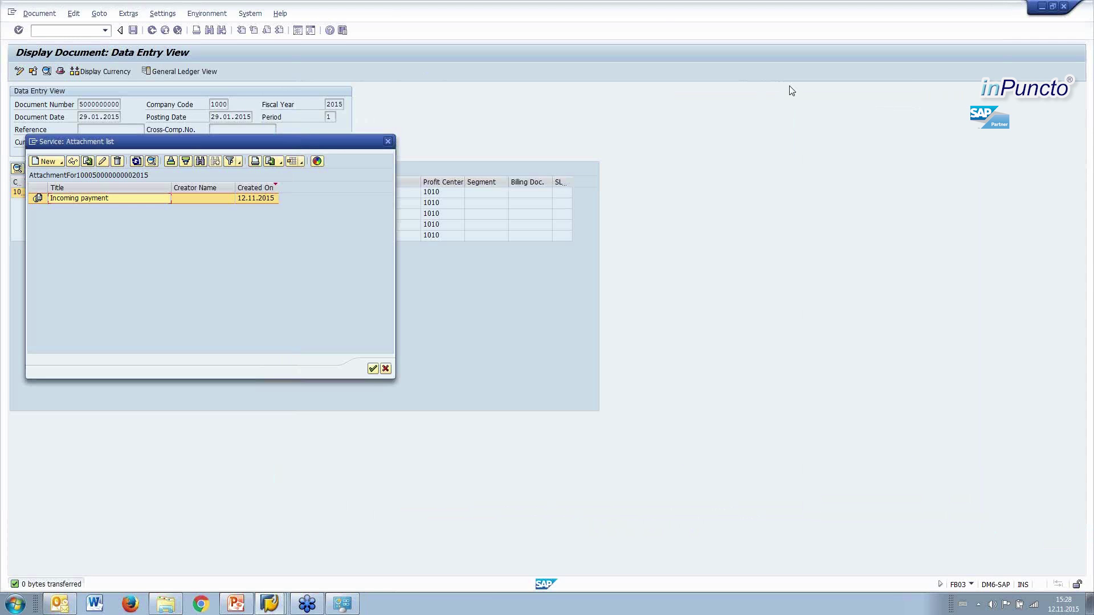
Close the attachment list and continue from Create Document: Initial Screen to the ZSV basic data
click(388, 141)
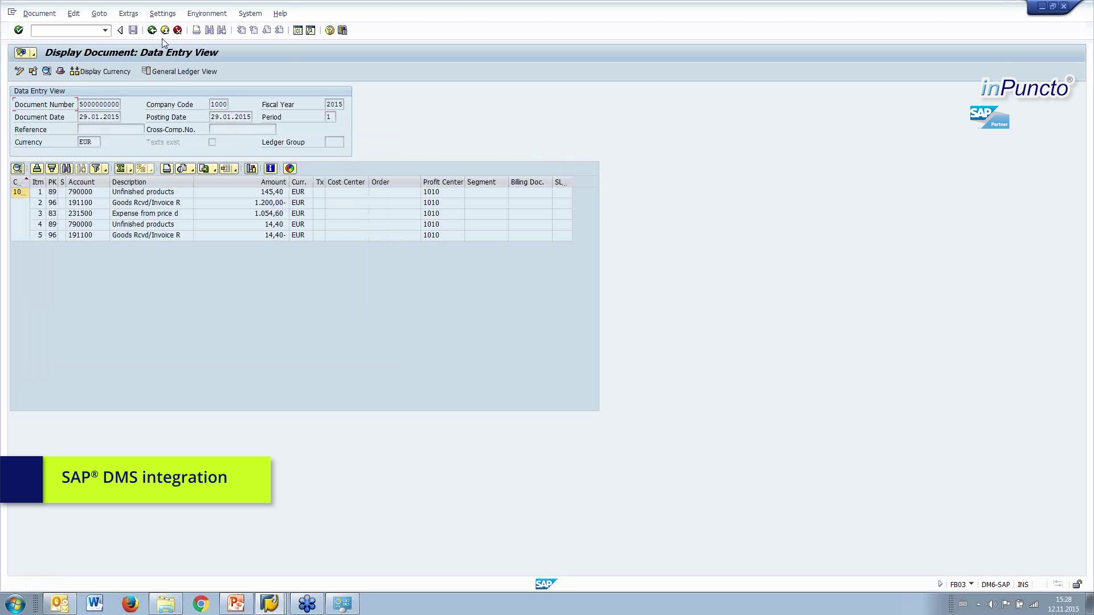
click(270, 603)
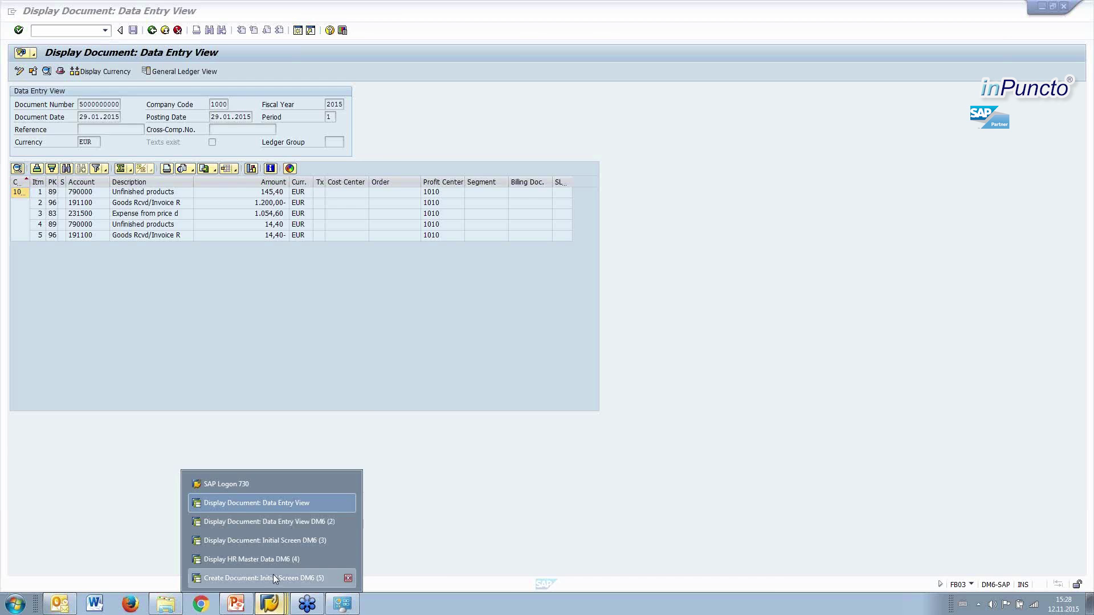
click(275, 578)
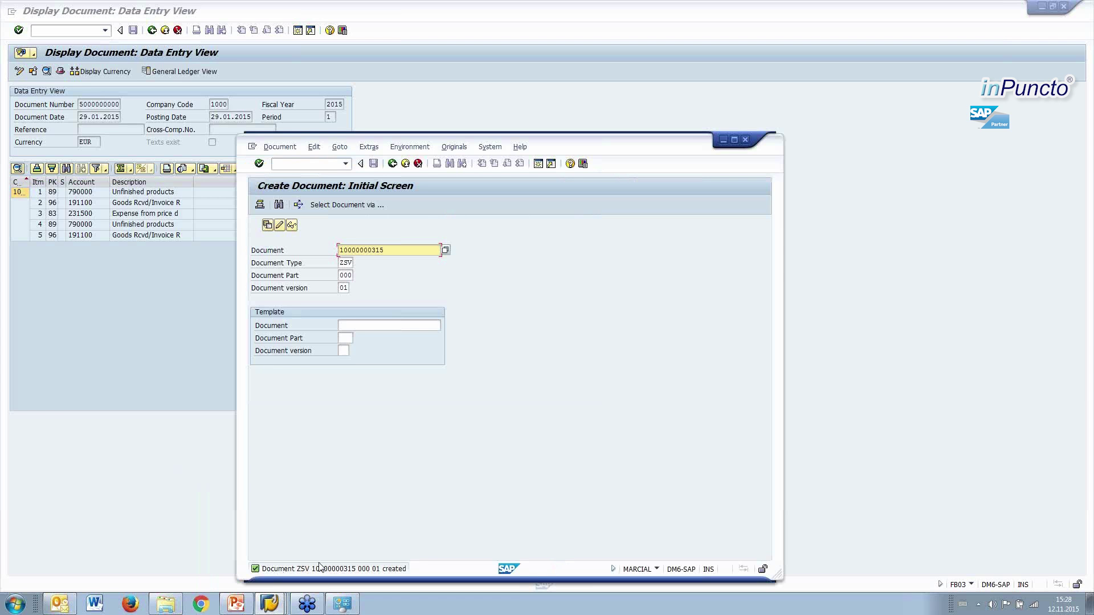
key(Return)
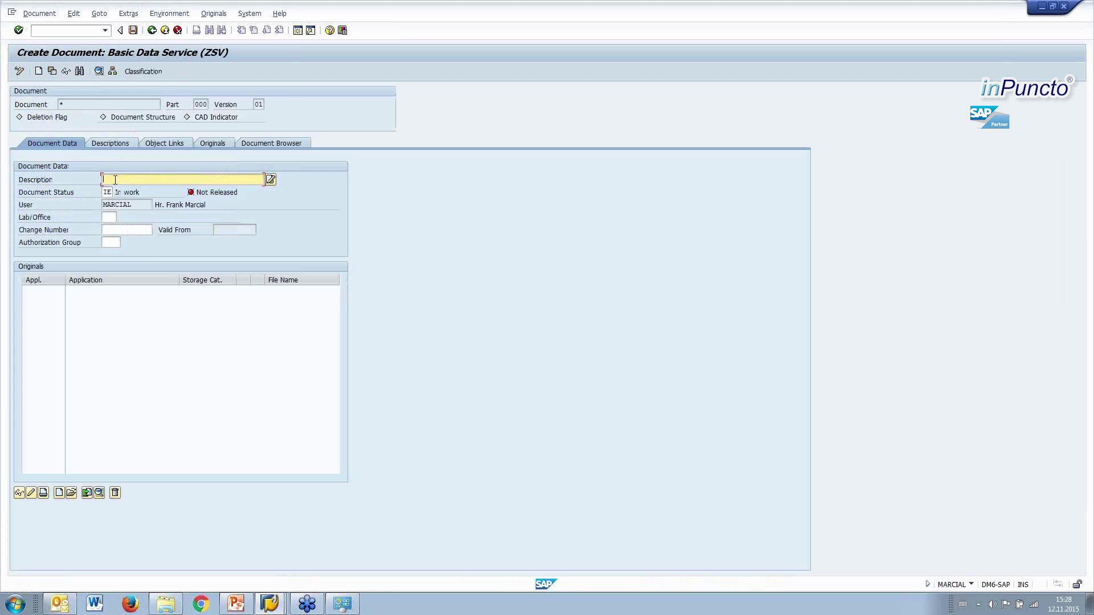
Describe the document as 'Test' and add a main original of application ZSC described 'test'
text(Tes)
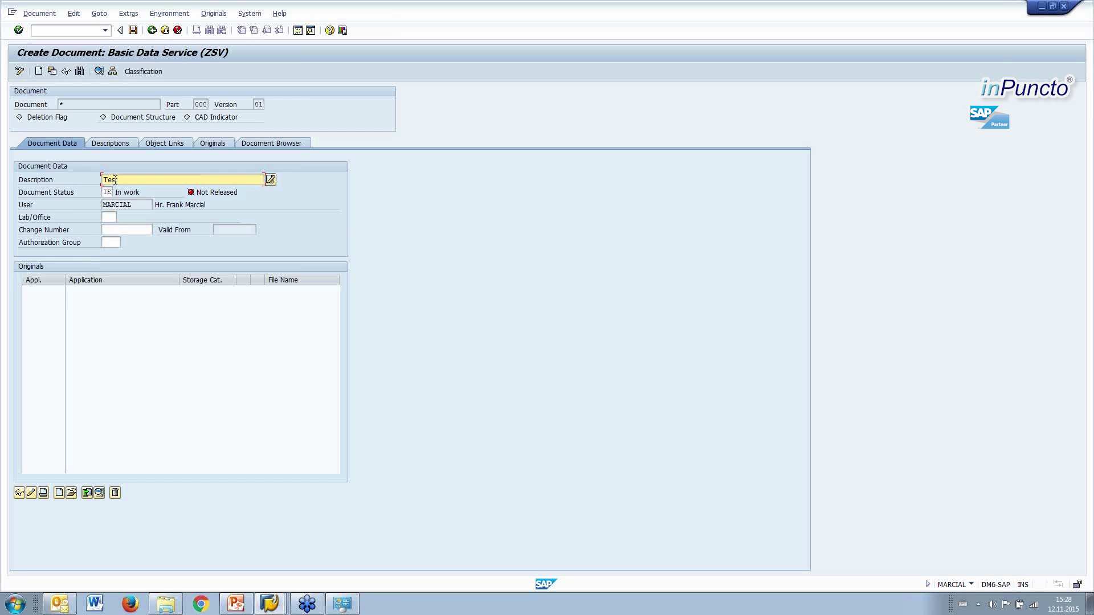
text(t)
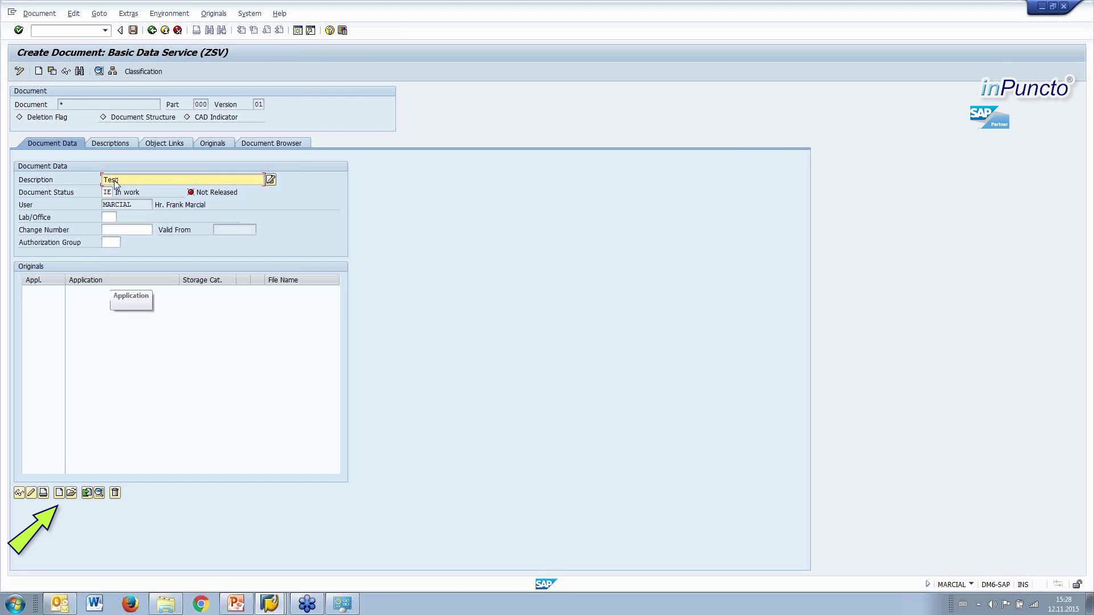
click(59, 492)
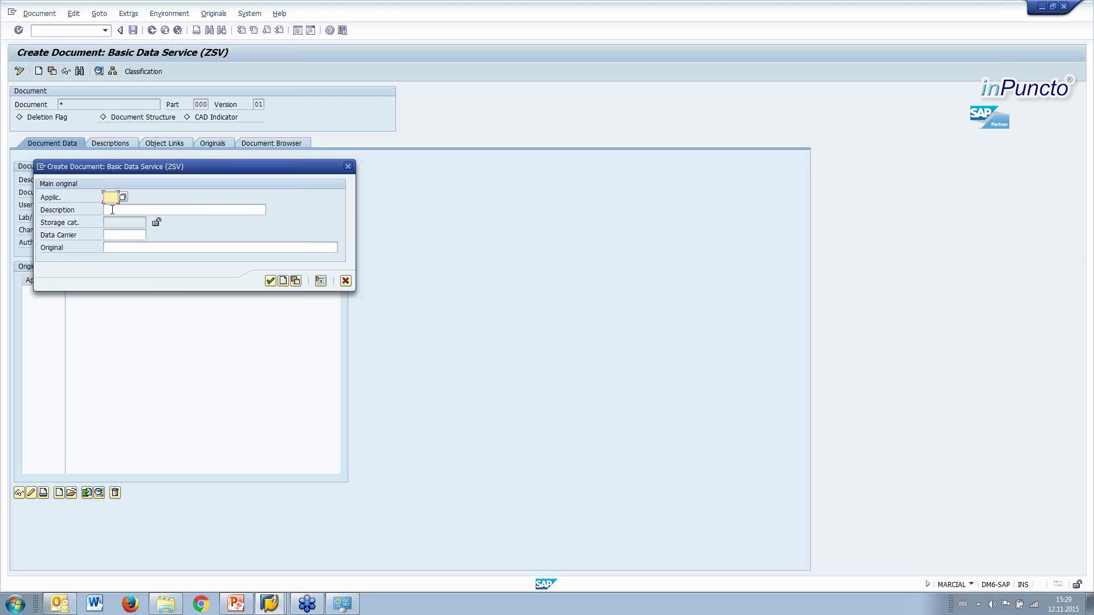
text(zsc)
click(112, 208)
click(124, 211)
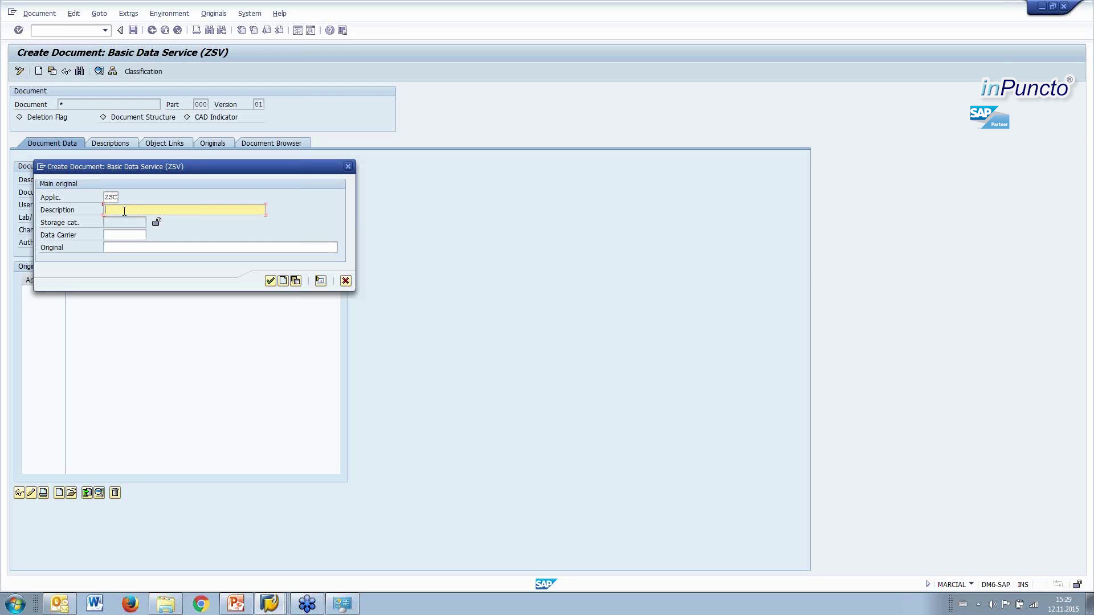
text(test)
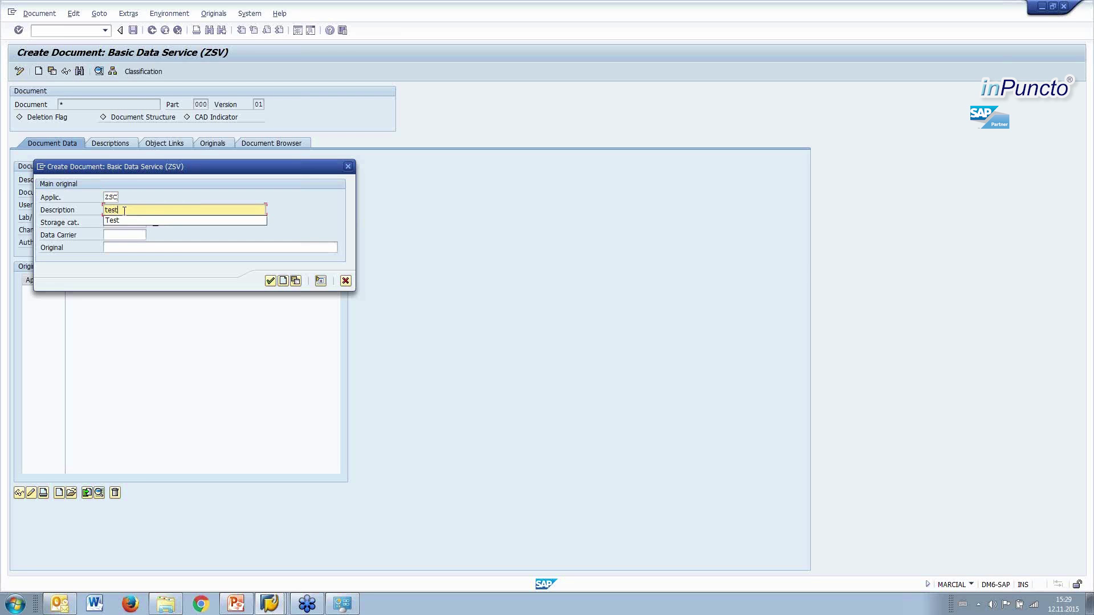
click(283, 281)
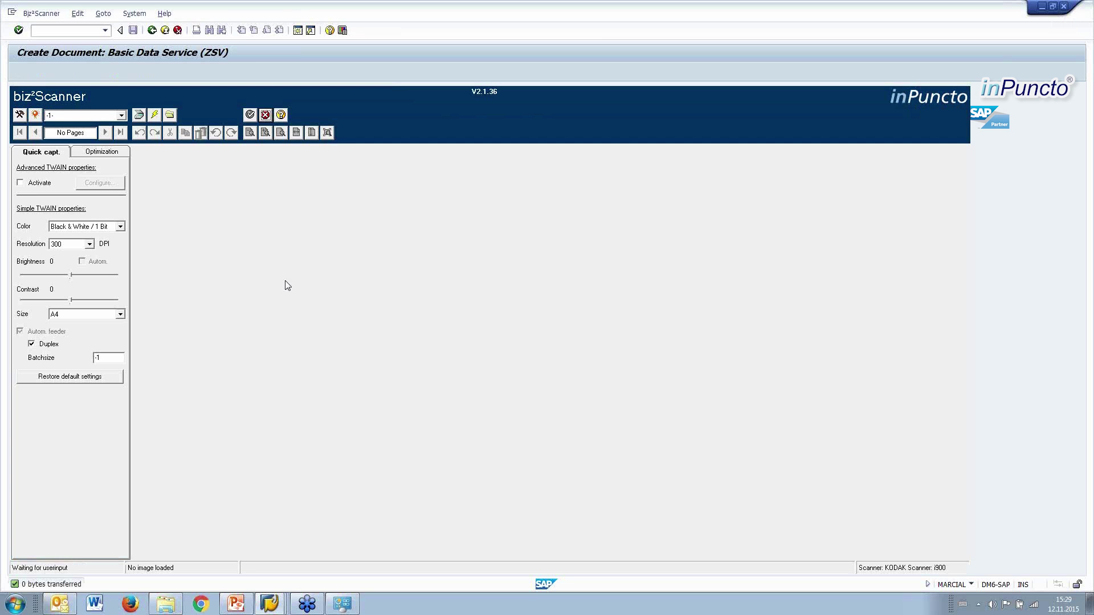
Import the first invoice image from file in biz²Scanner and transfer it as the ZSC original
click(170, 114)
click(213, 169)
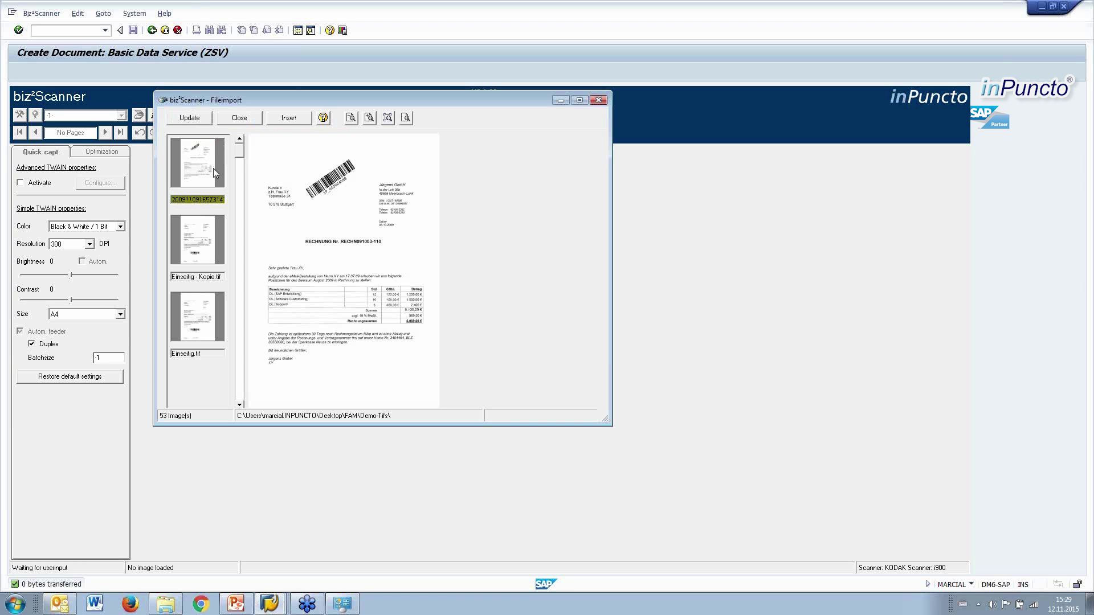
click(292, 118)
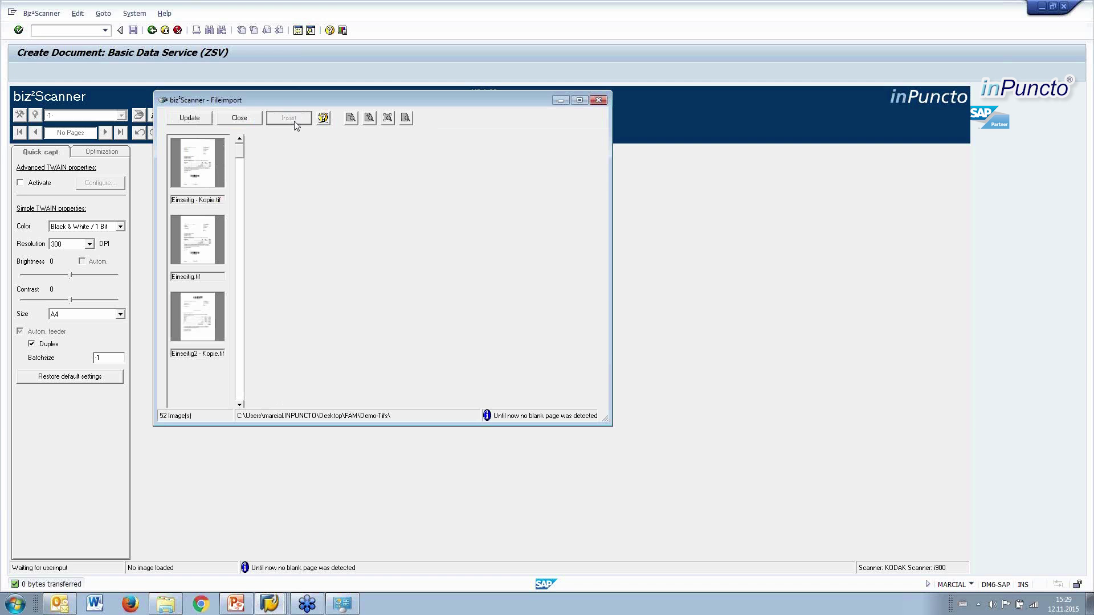
click(244, 123)
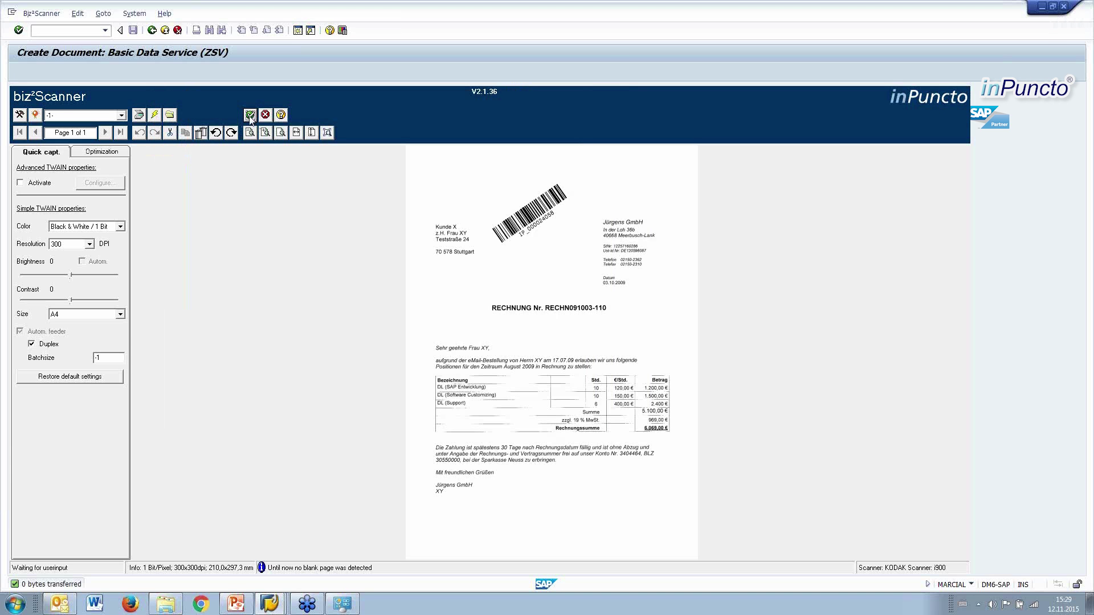
click(250, 116)
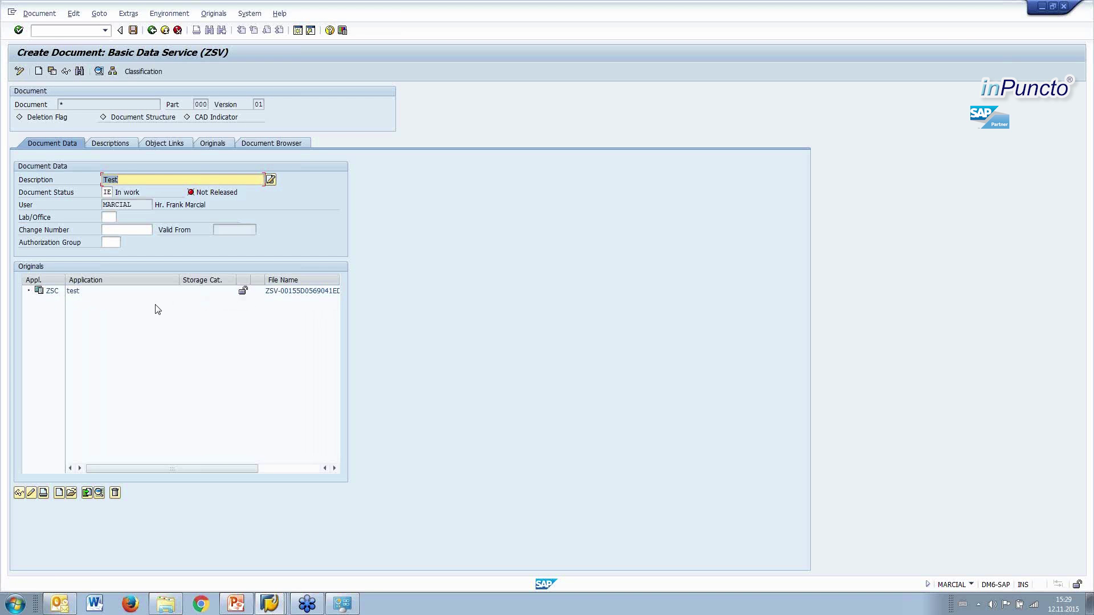
click(76, 293)
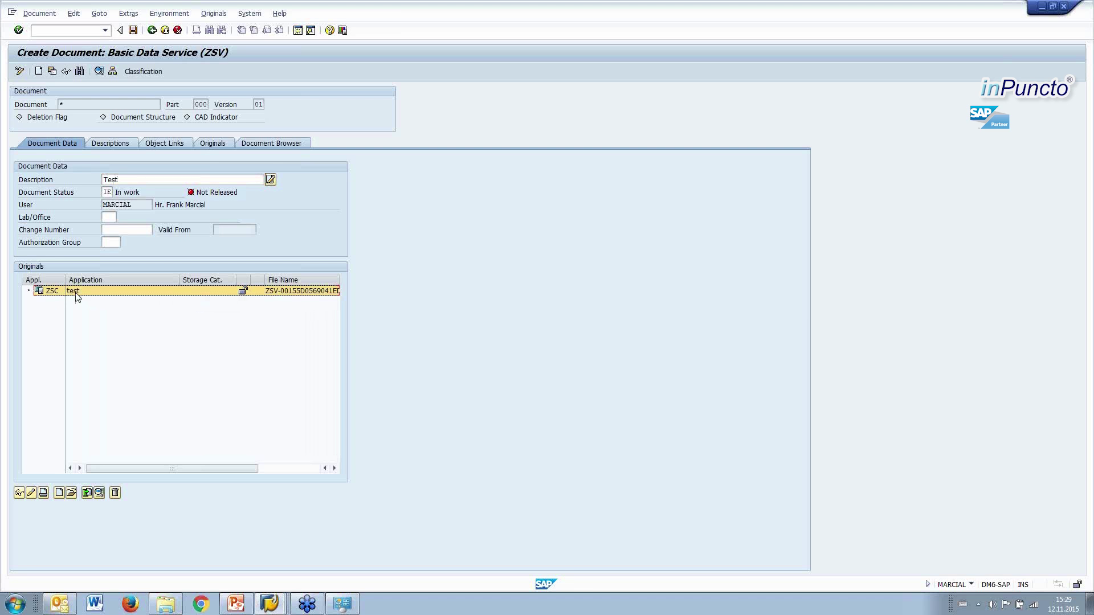
right_click(242, 292)
click(273, 338)
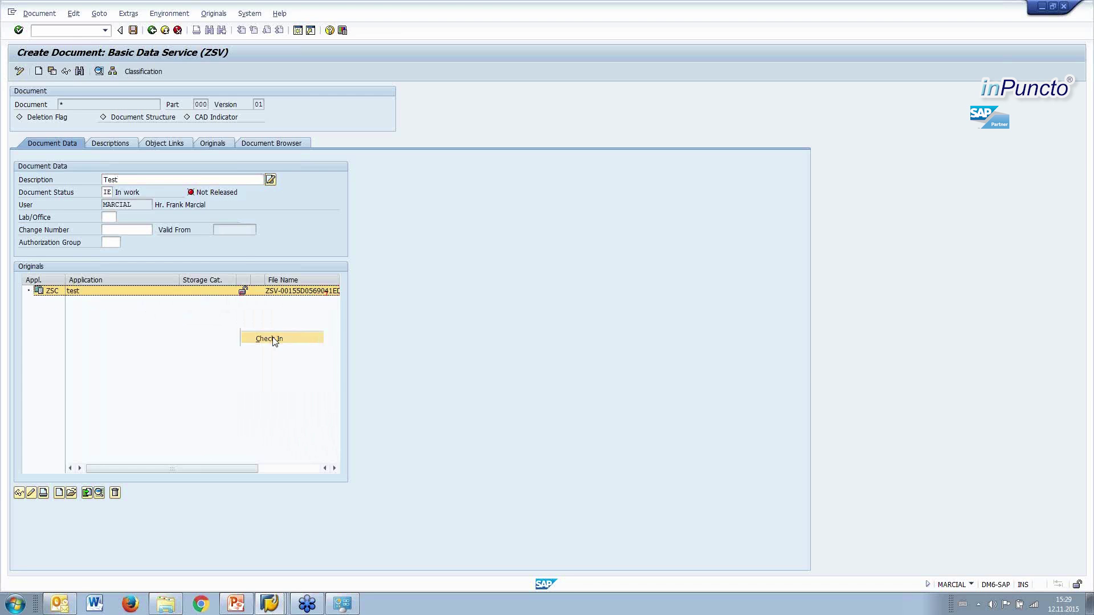
click(61, 197)
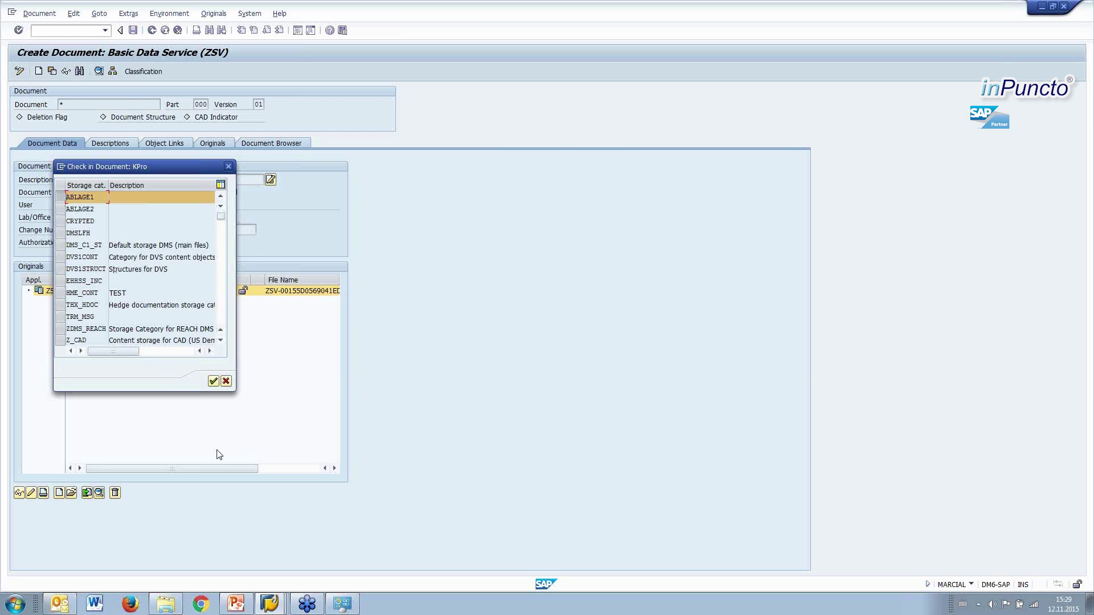
click(212, 381)
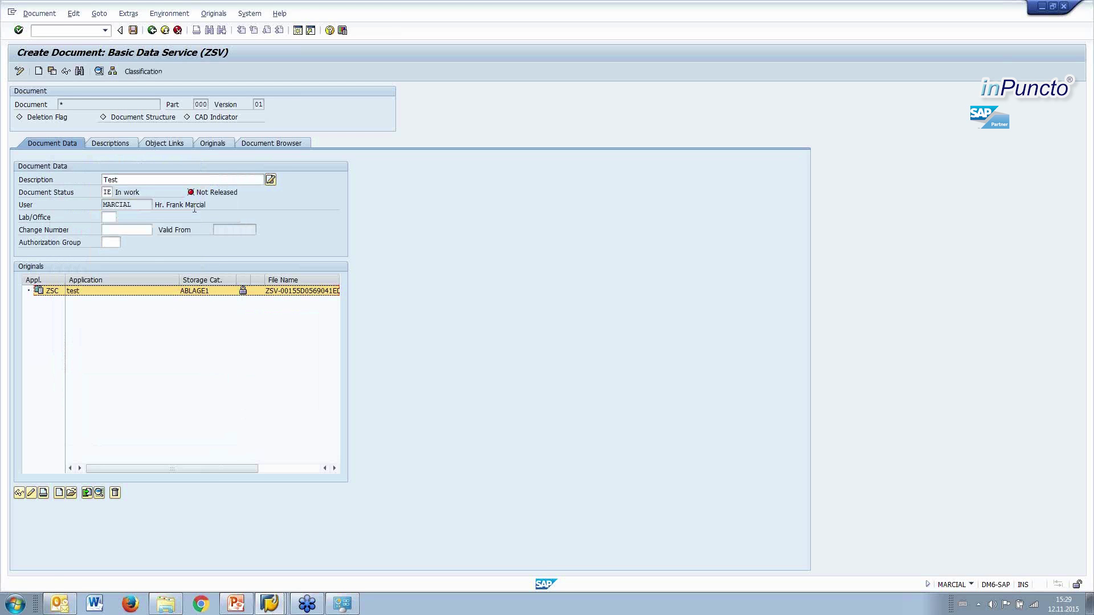
click(133, 30)
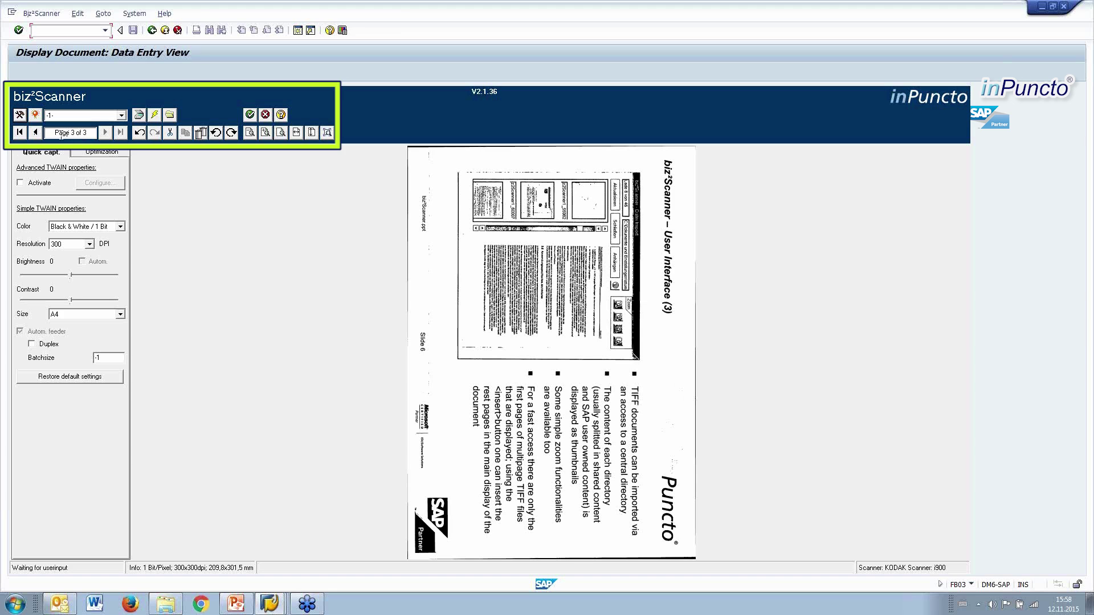
Jump to page 1 and rotate the 'biz²Scanner - Overview' slide upright
drag(56, 133, 96, 134)
click(21, 133)
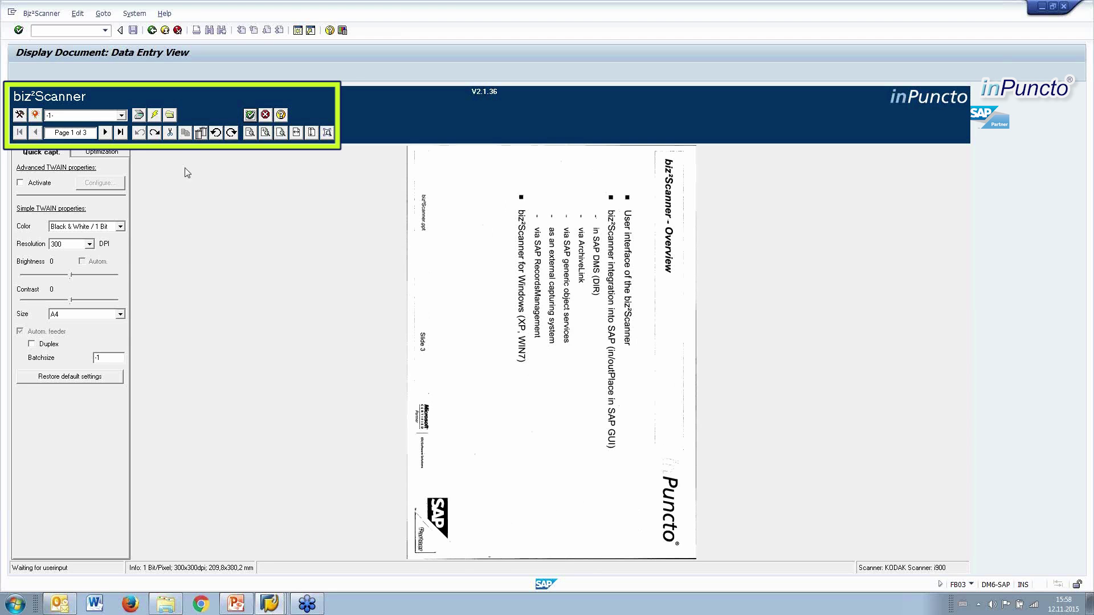
click(216, 134)
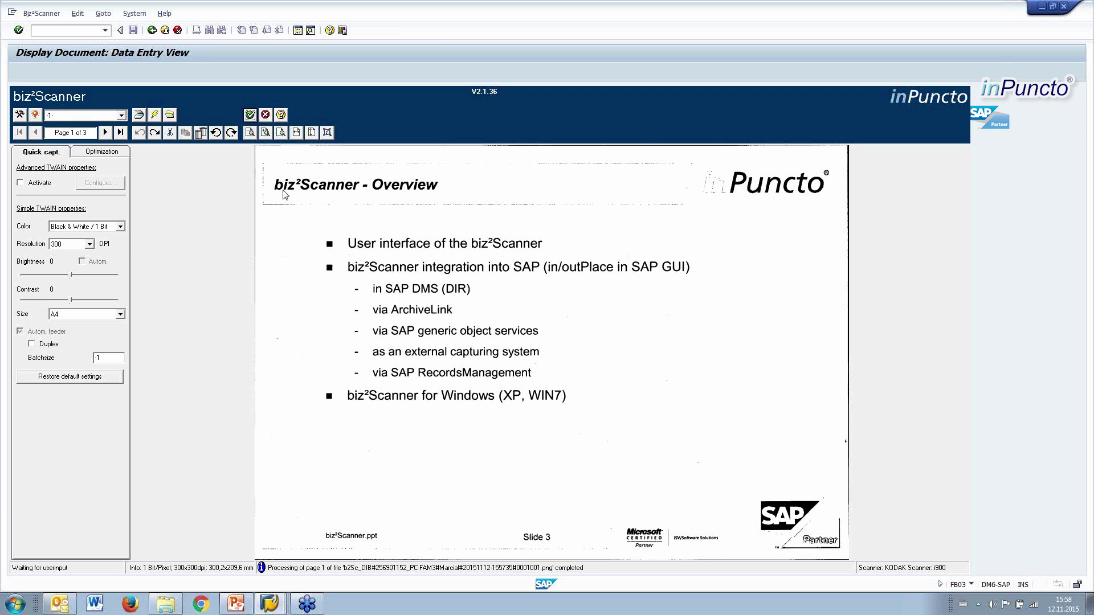
Scan a new page in RGB colored / 24 Bit and rotate it upright
click(120, 226)
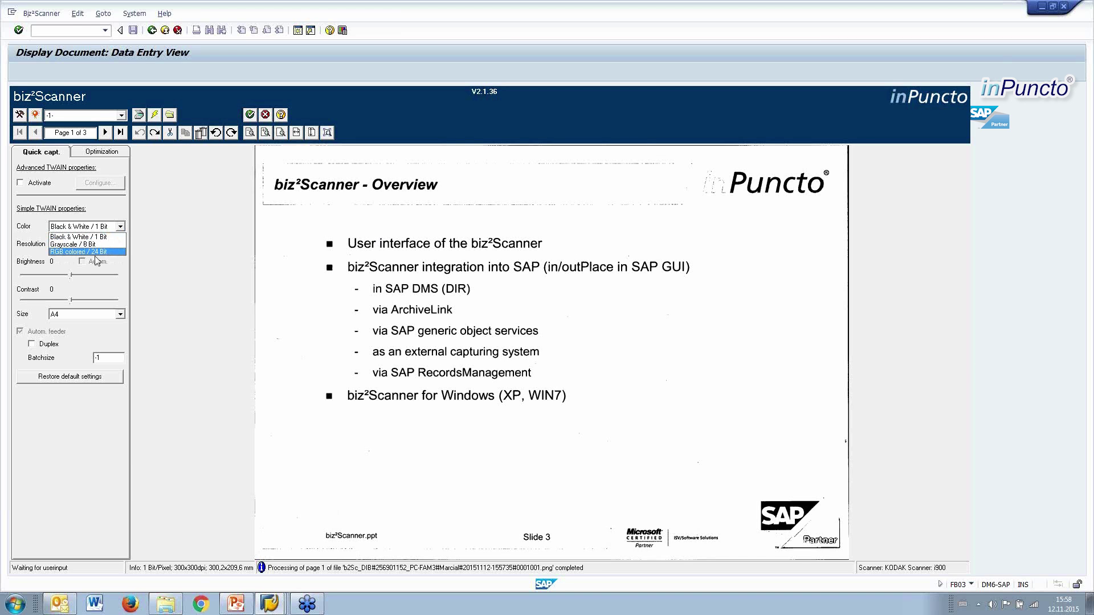
click(96, 252)
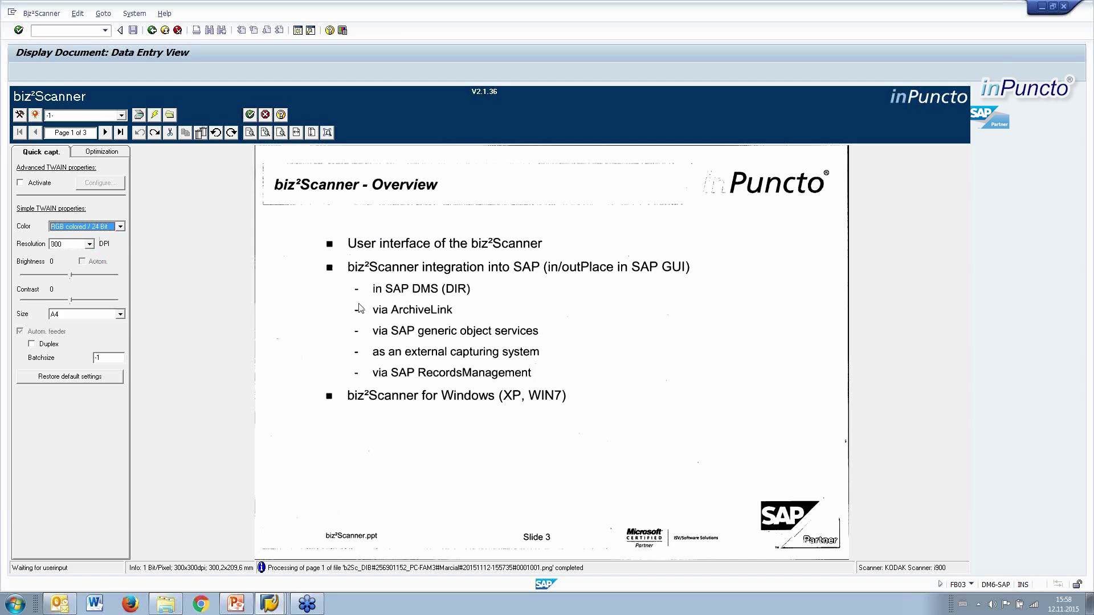
click(153, 114)
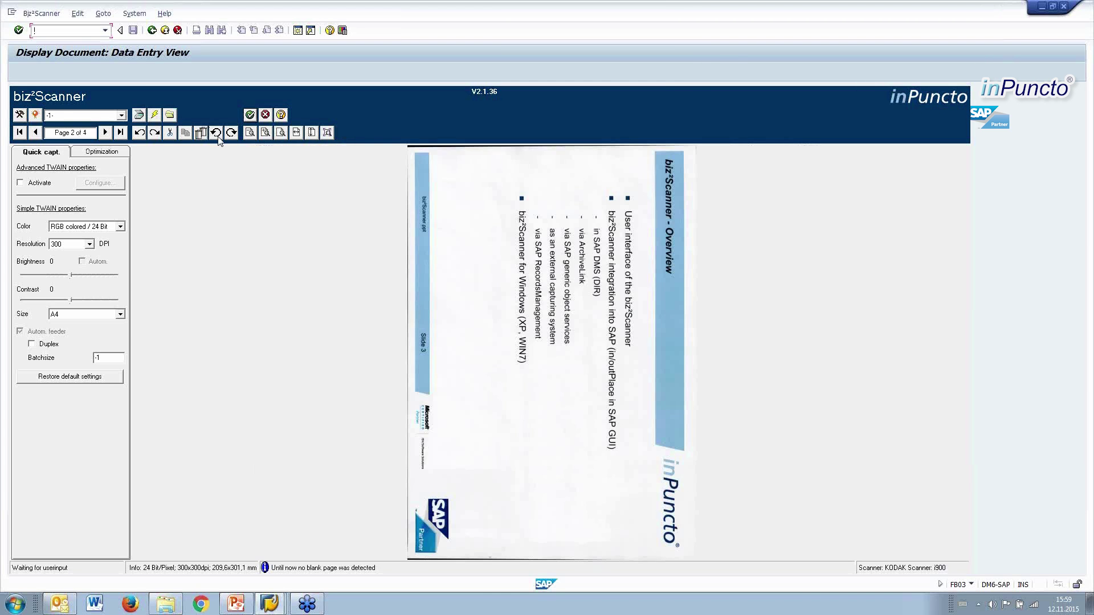
click(216, 132)
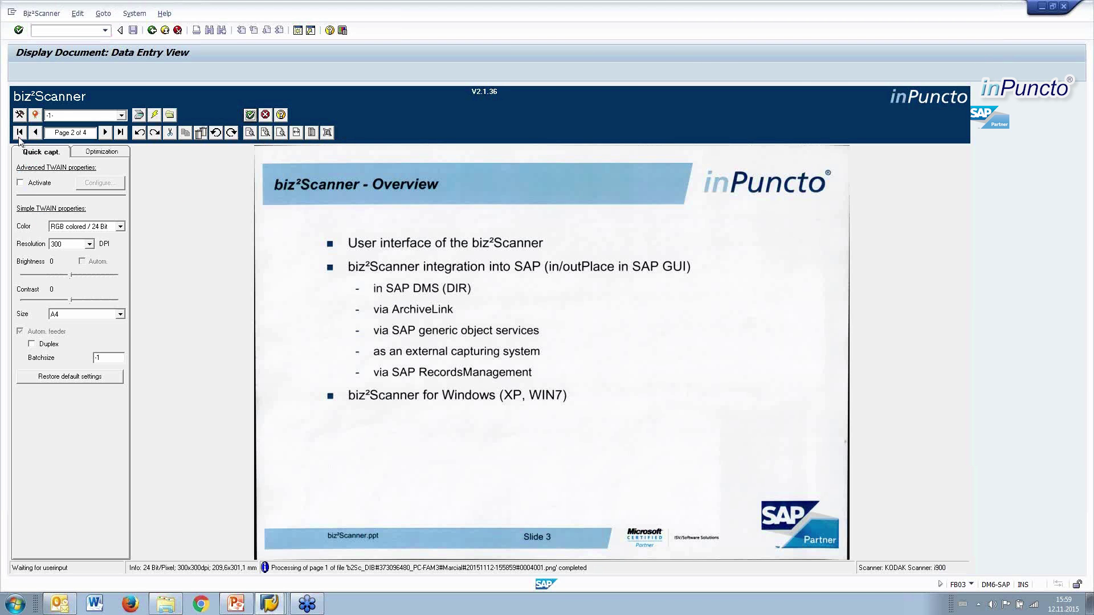
Page through from the first page to the Slide 5 scan and rotate it upright
click(20, 133)
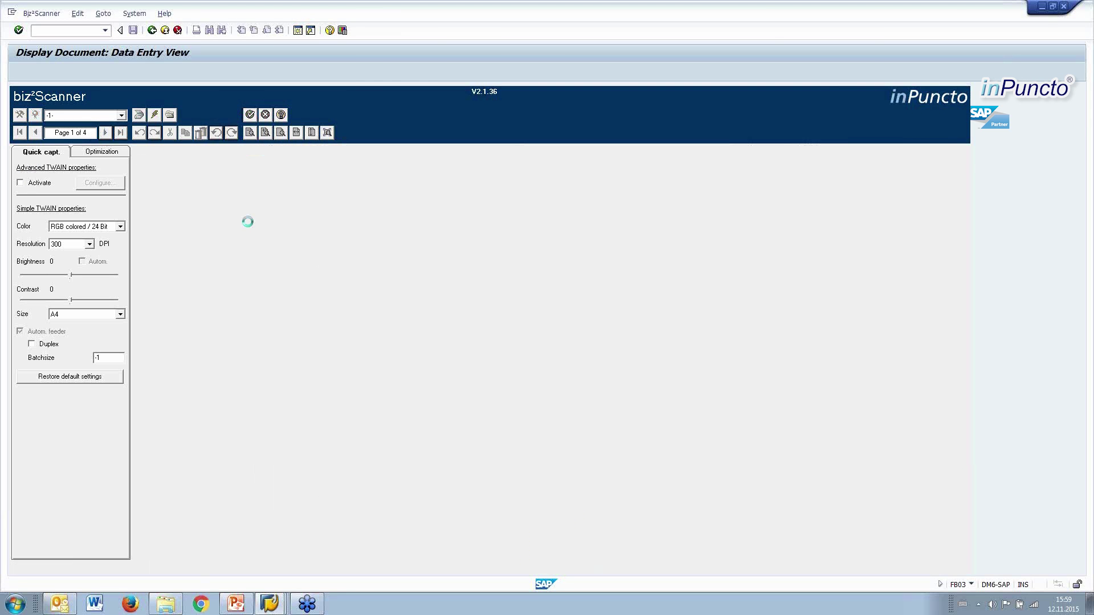
click(104, 132)
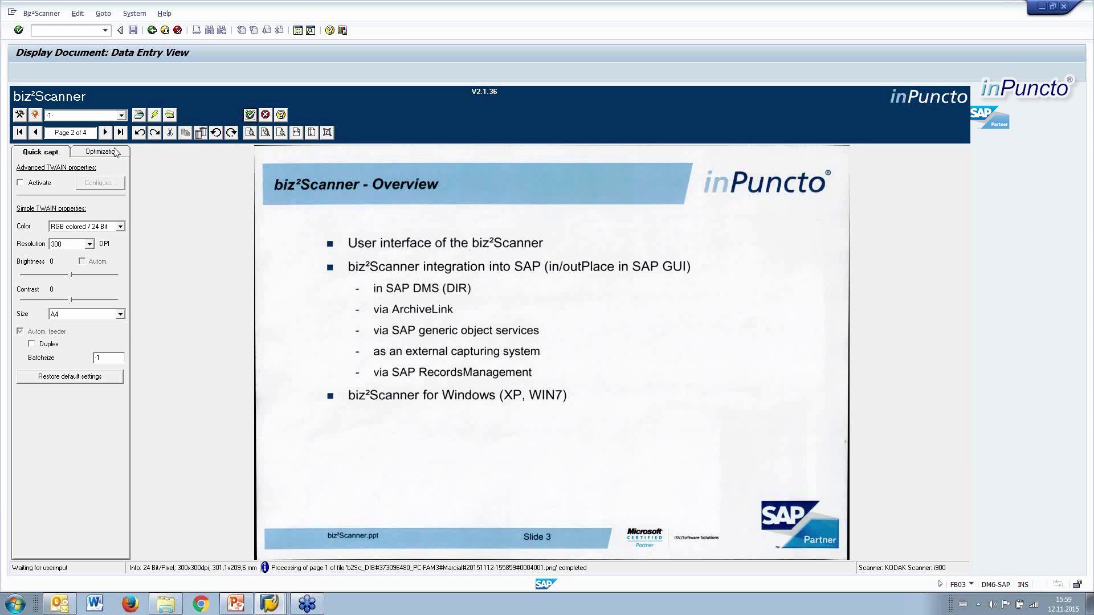
click(105, 133)
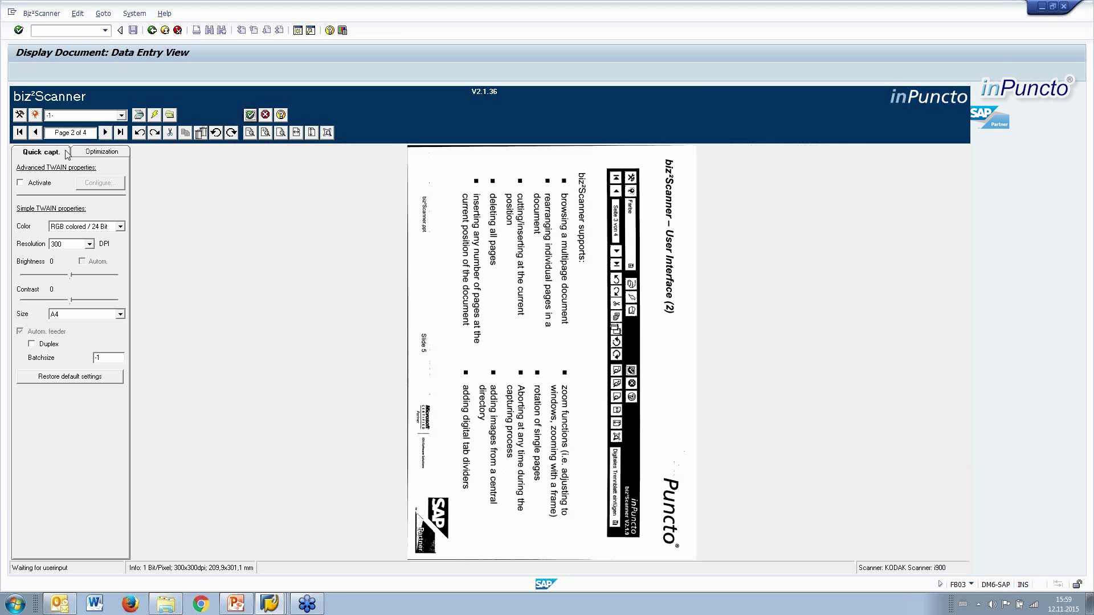
click(217, 135)
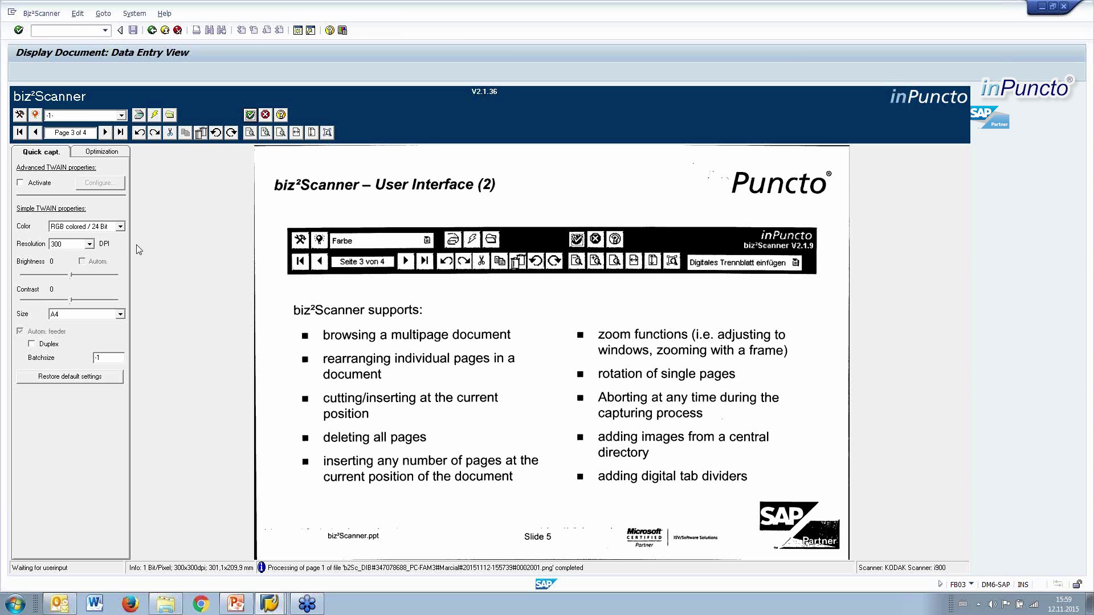
Close the scanner Options dialog without changes and hide the Quick capture panel
click(19, 116)
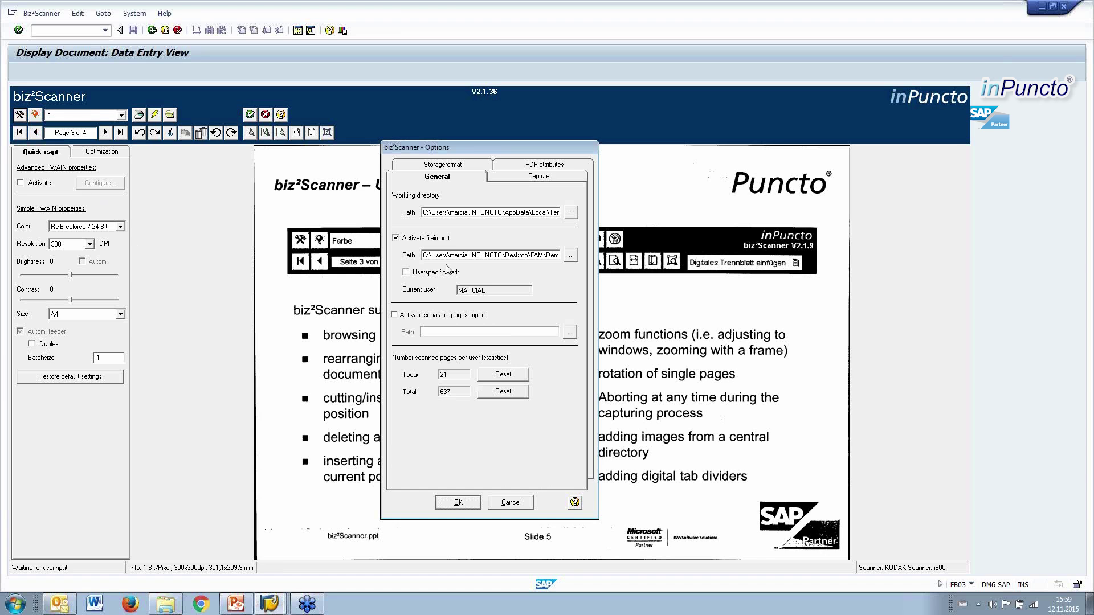
click(514, 503)
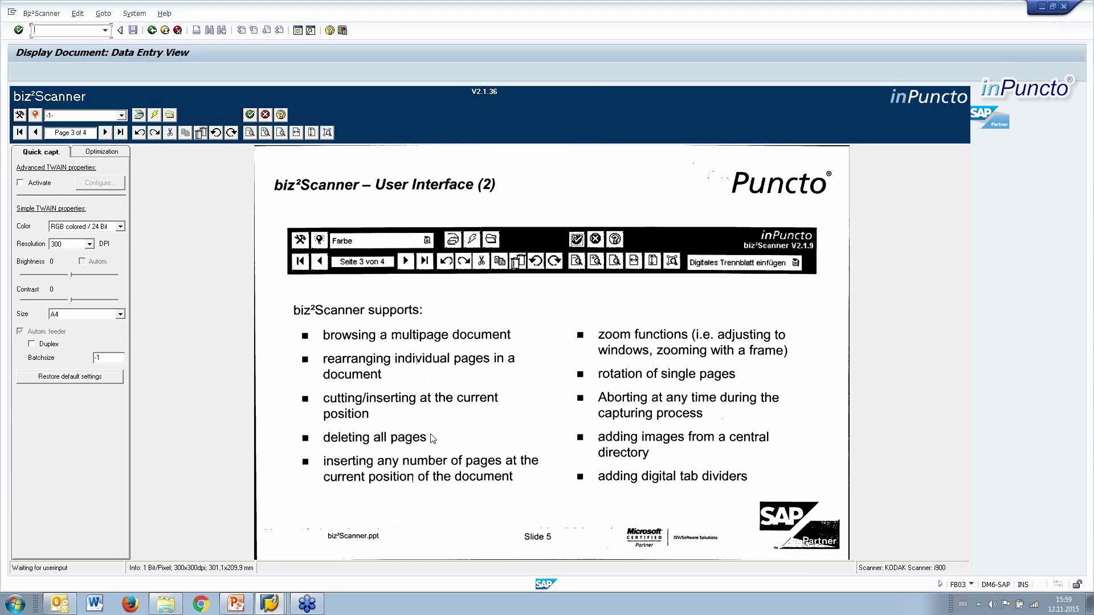
click(32, 116)
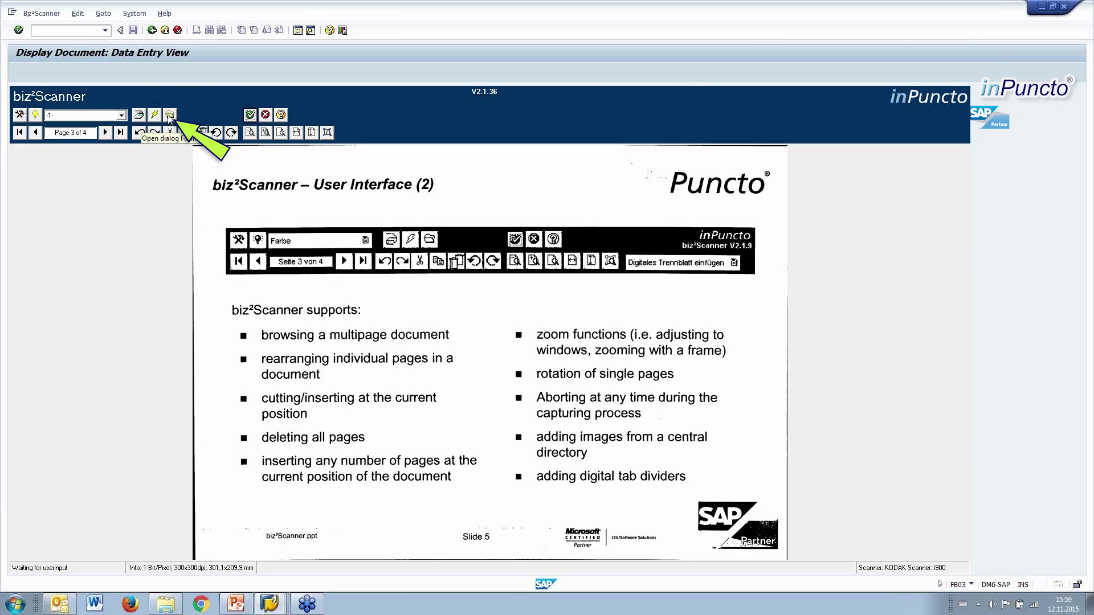
Import 'Einseitig - Kopie.tif' and 'Einseitig.tif' from file as pages 5 and 6 of the scan
click(170, 116)
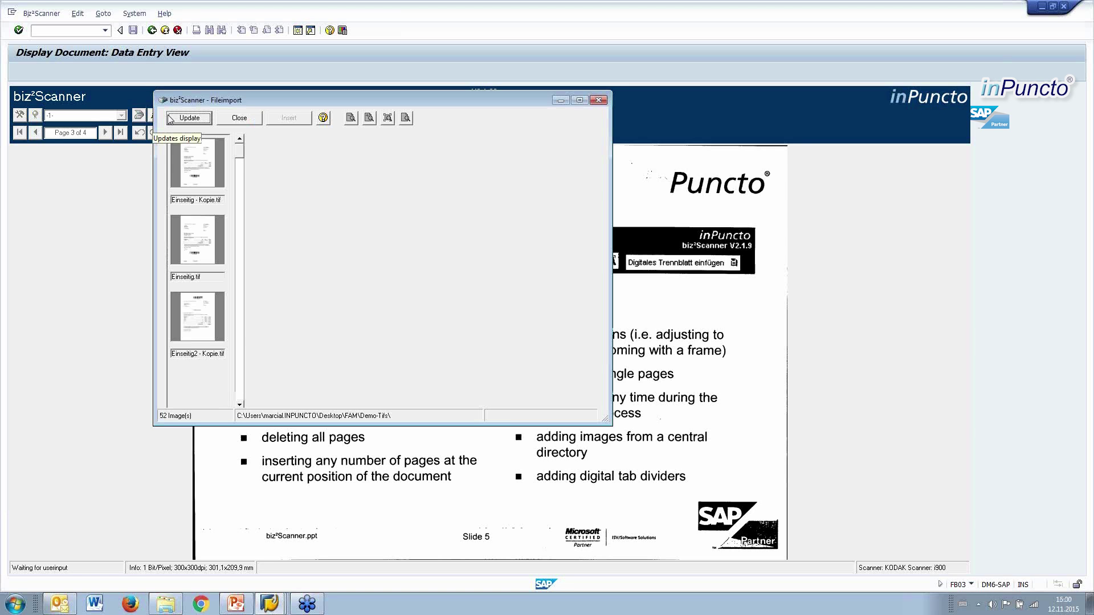
click(210, 175)
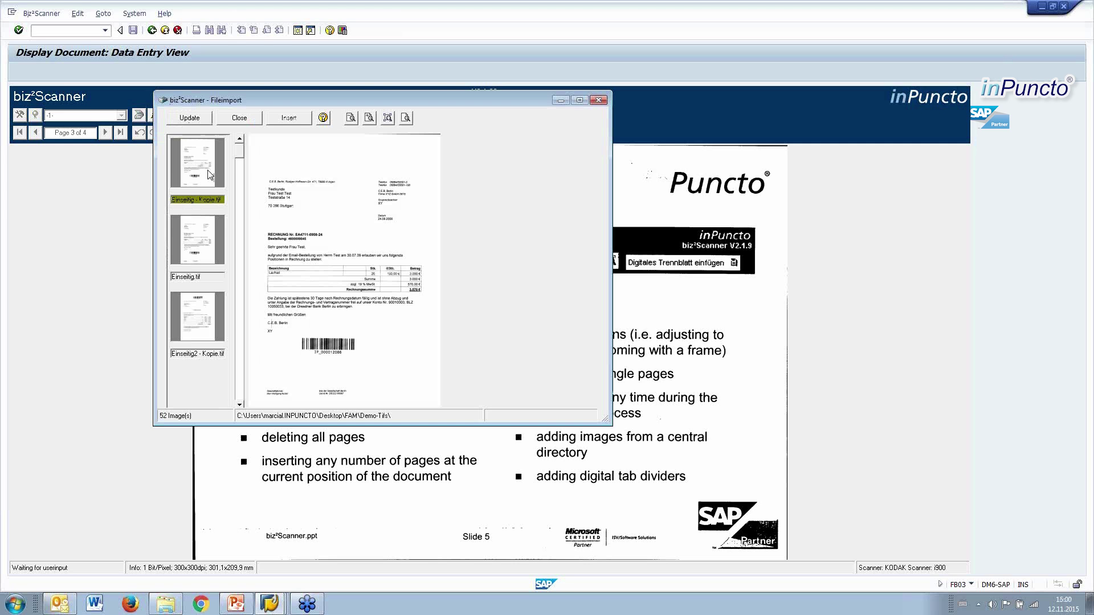
click(289, 118)
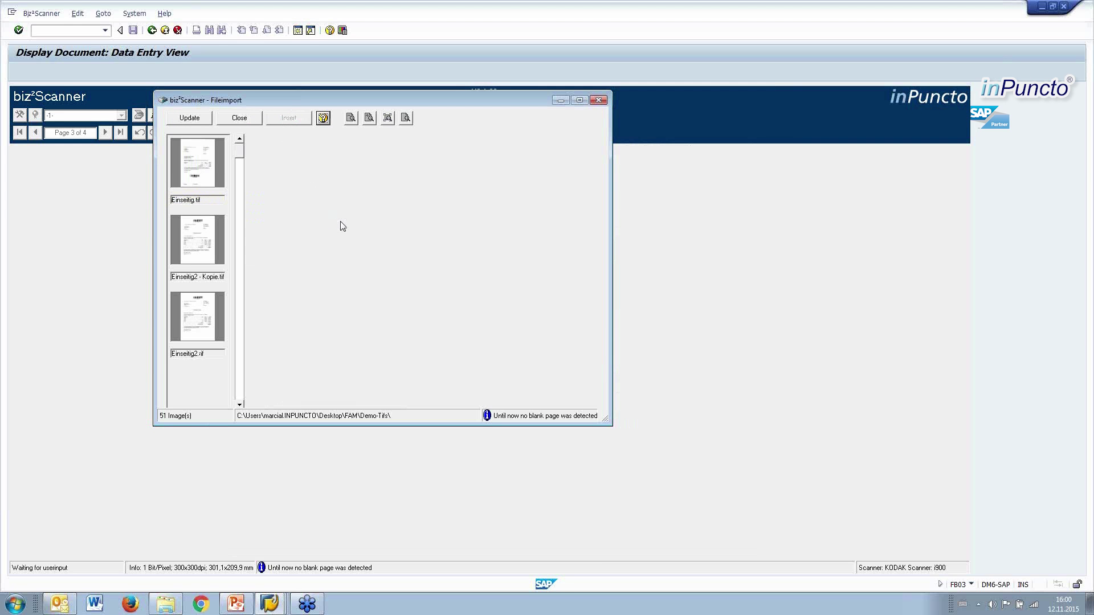
click(210, 176)
click(305, 124)
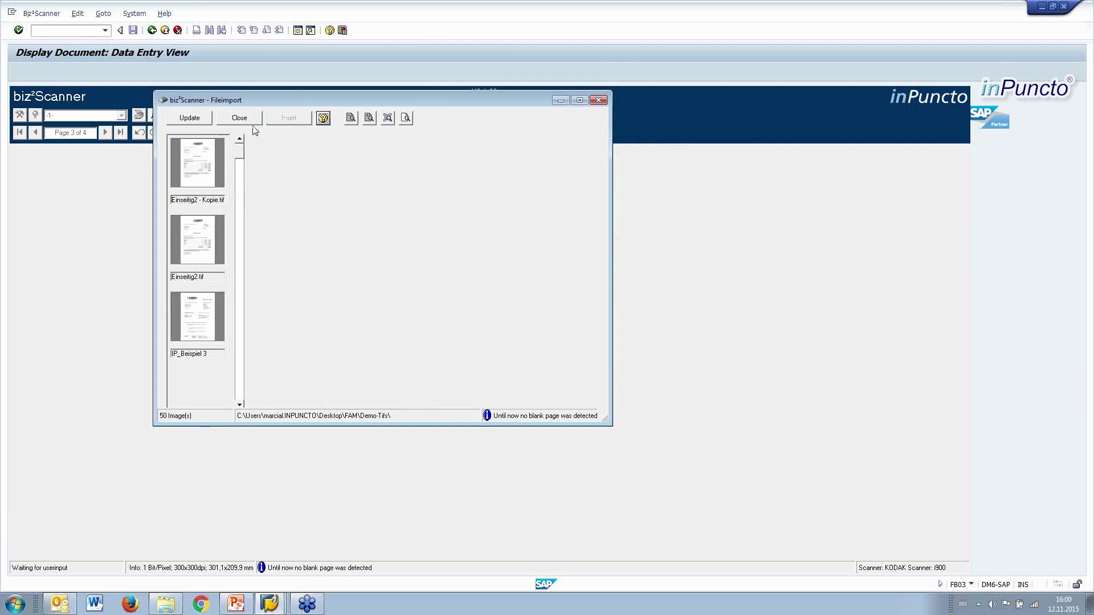
click(240, 118)
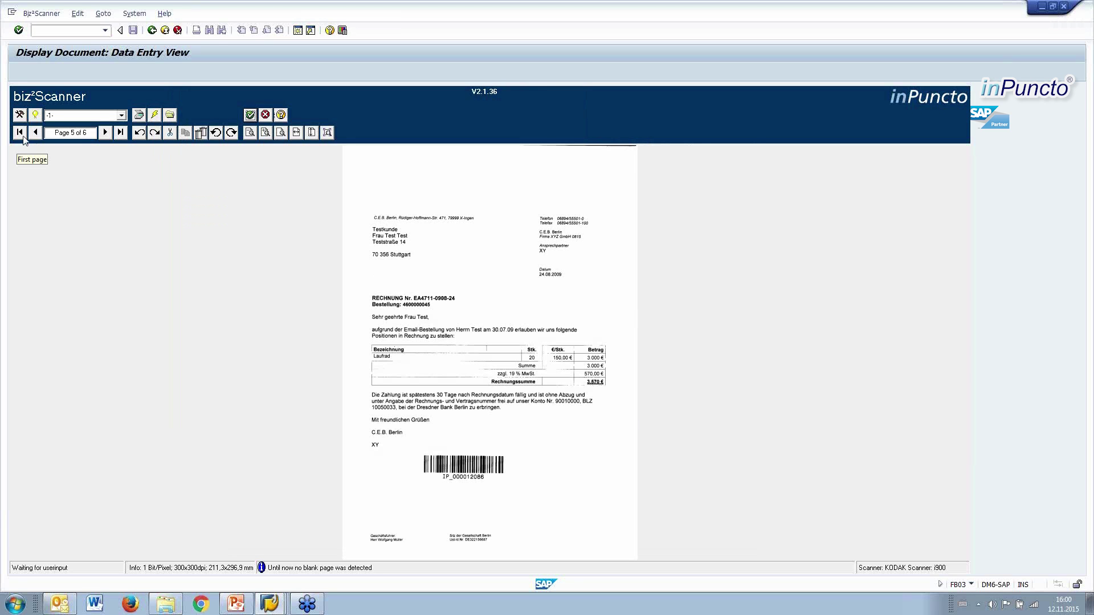
Zoom into the invoice's top and store the six-page scan with the accounting document
drag(362, 180, 551, 356)
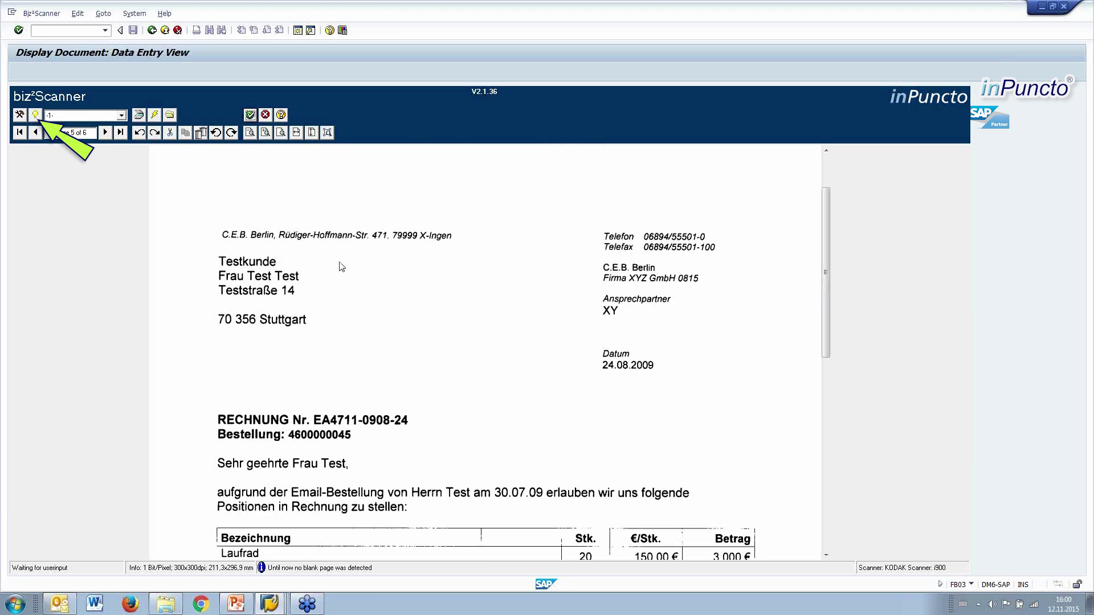
click(35, 114)
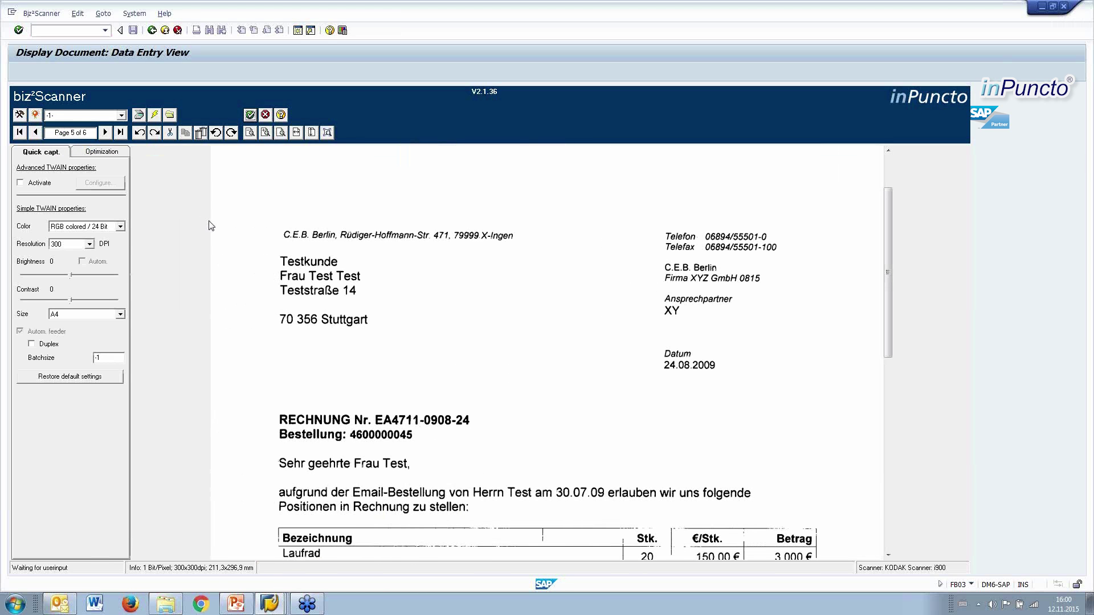
click(251, 117)
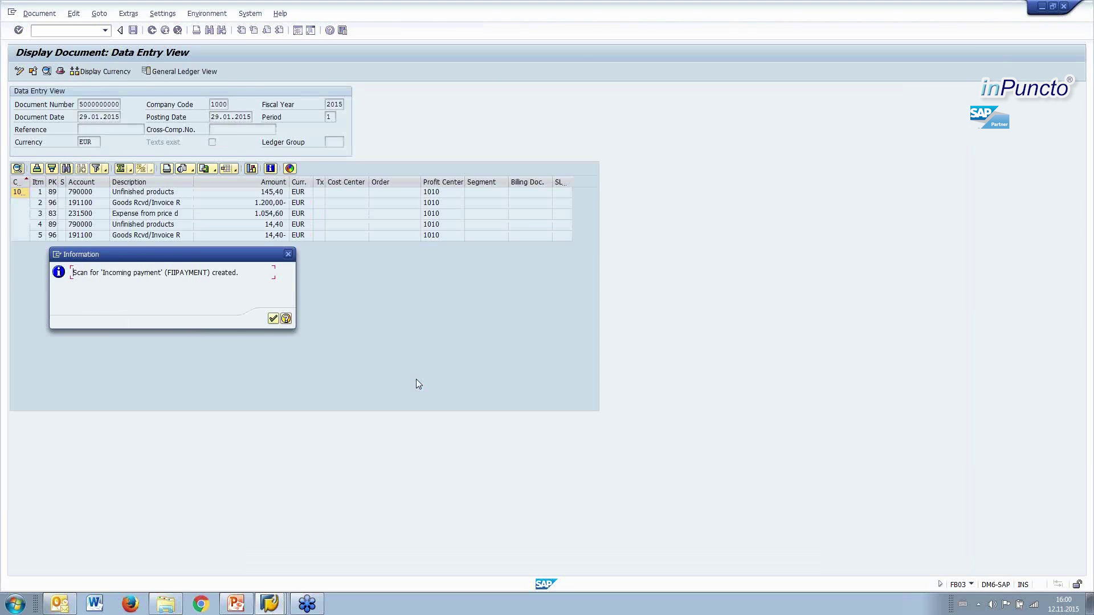
Acknowledge the scan-created message and start a new Incoming payment scan from Services for Object
click(272, 318)
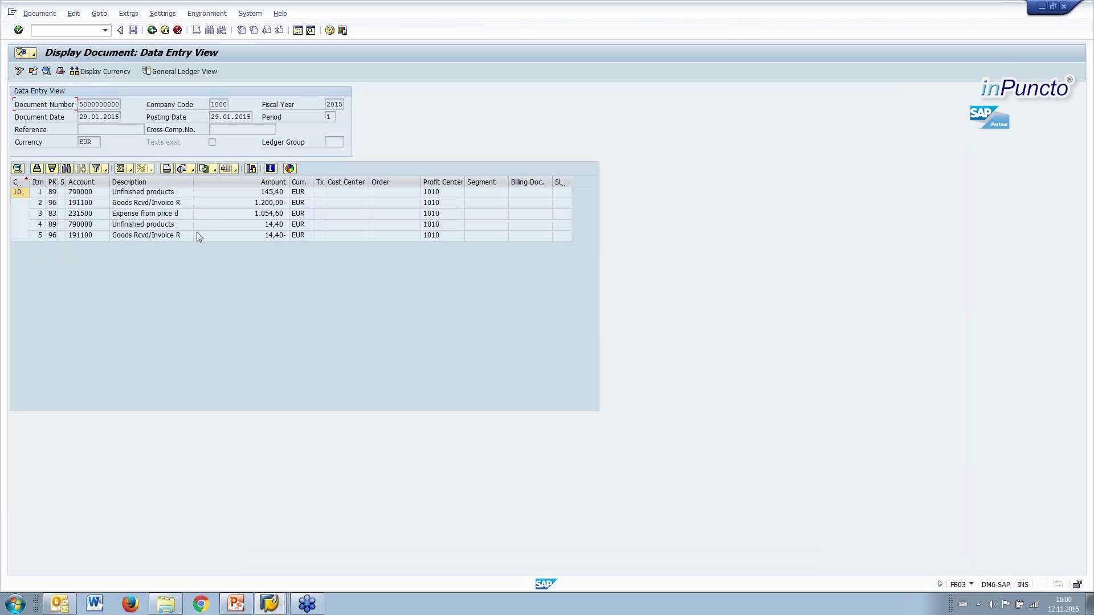
click(33, 54)
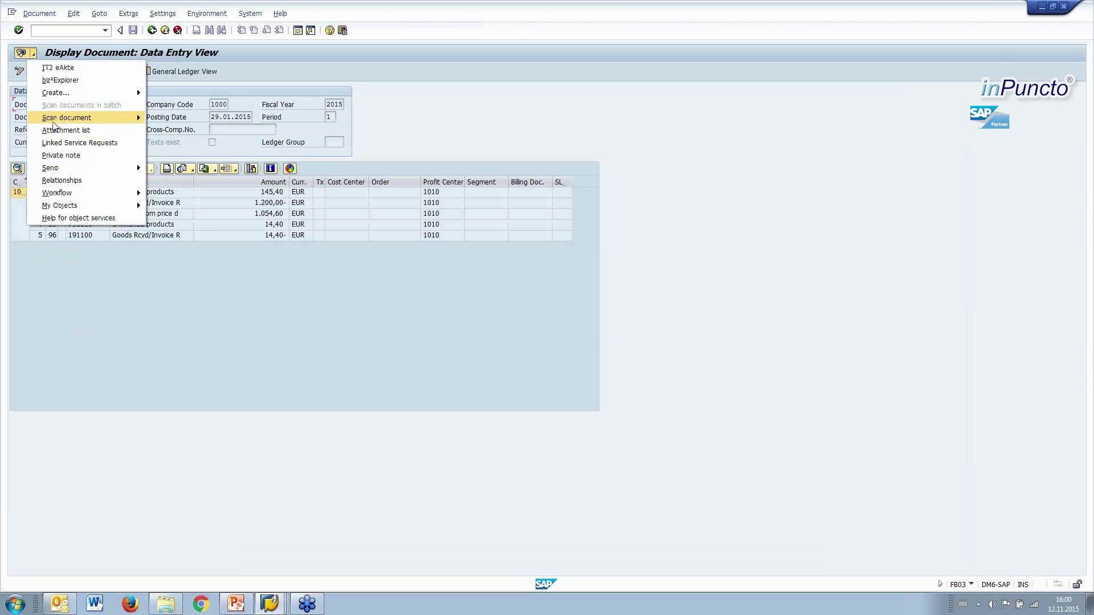
mouse_move(59, 121)
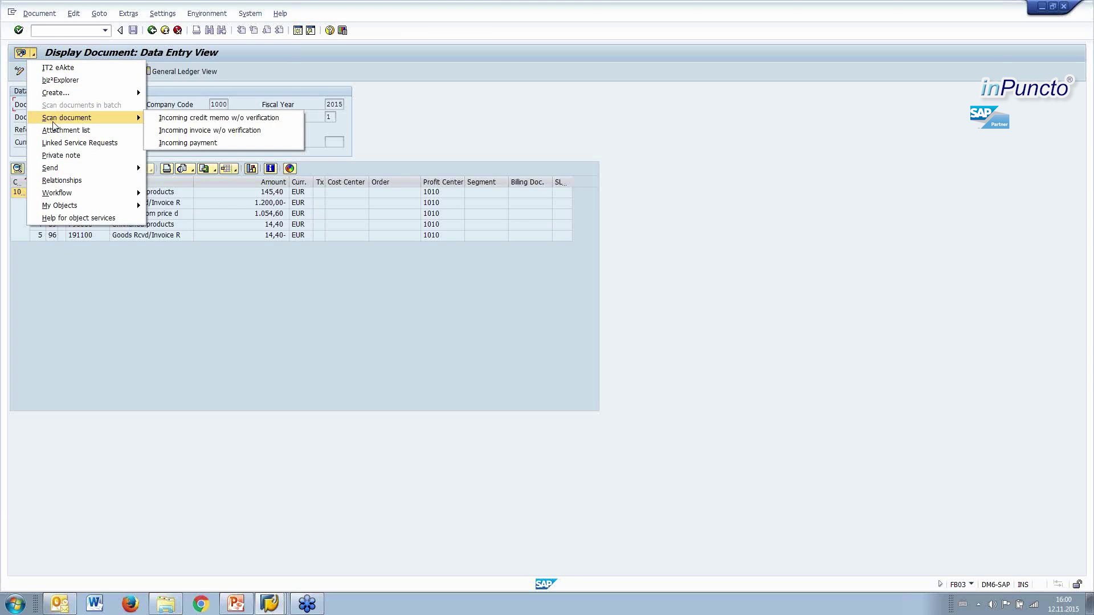
click(171, 143)
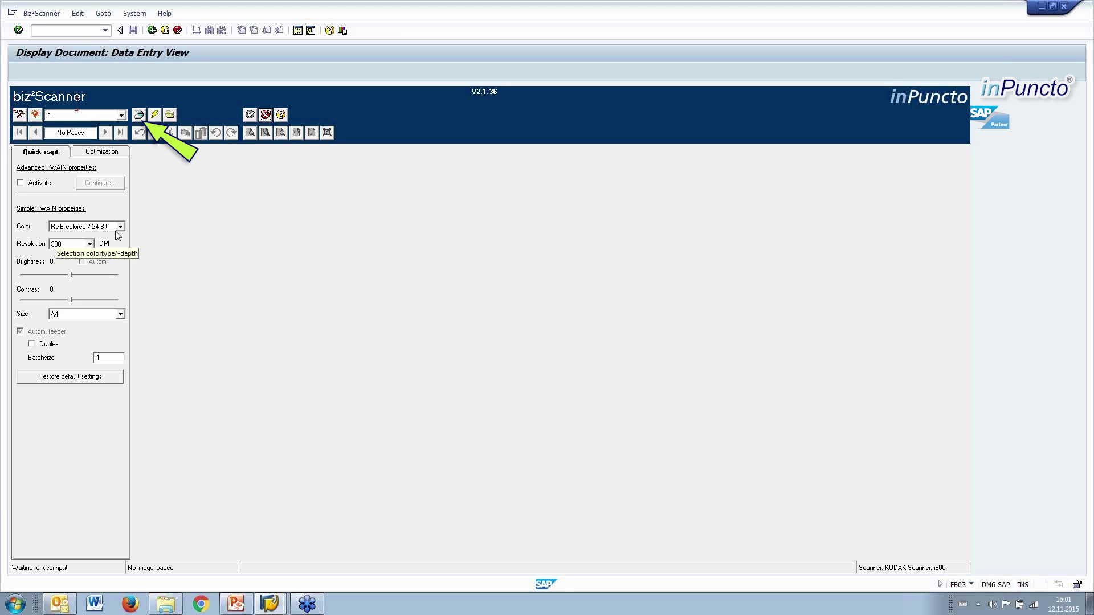
Start a TWAIN capture from the connected scanner into the empty Incoming payment scan
click(137, 116)
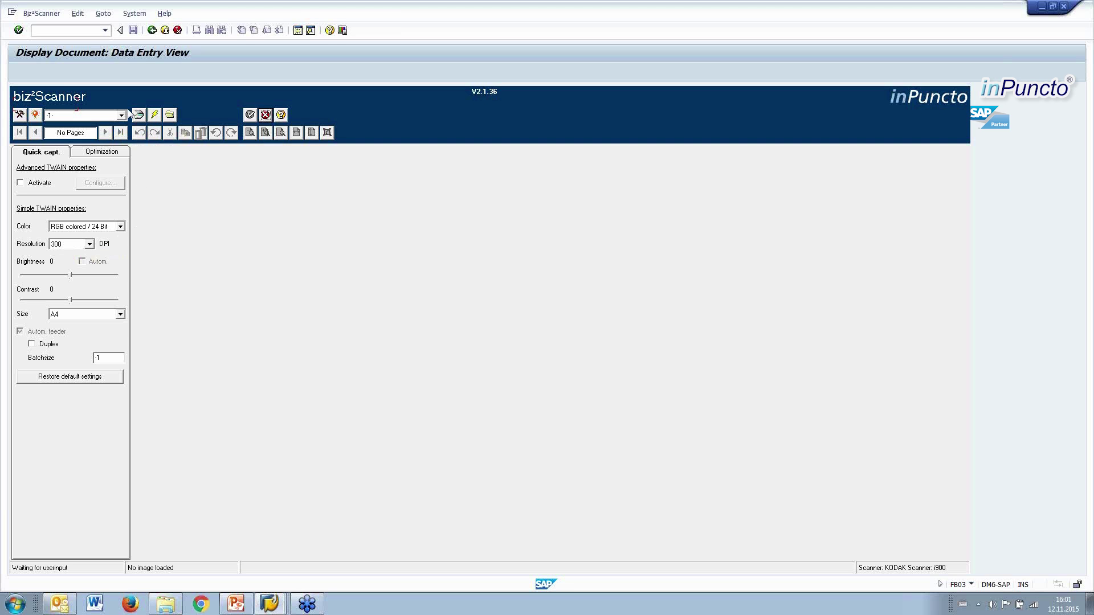